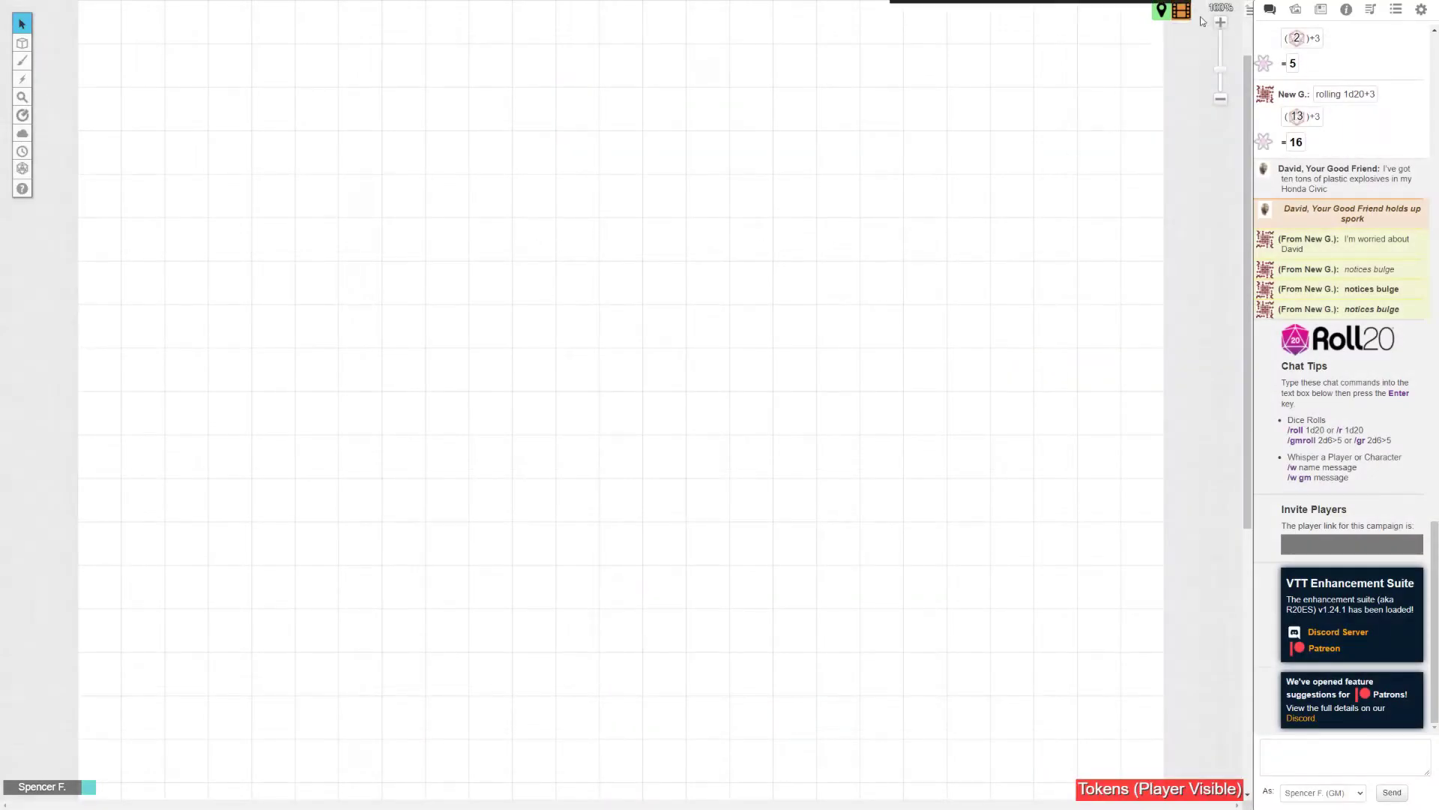
Create a new page, switch to it and show the art library.
{"action": "left_click", "coordinate": [1201, 15]}
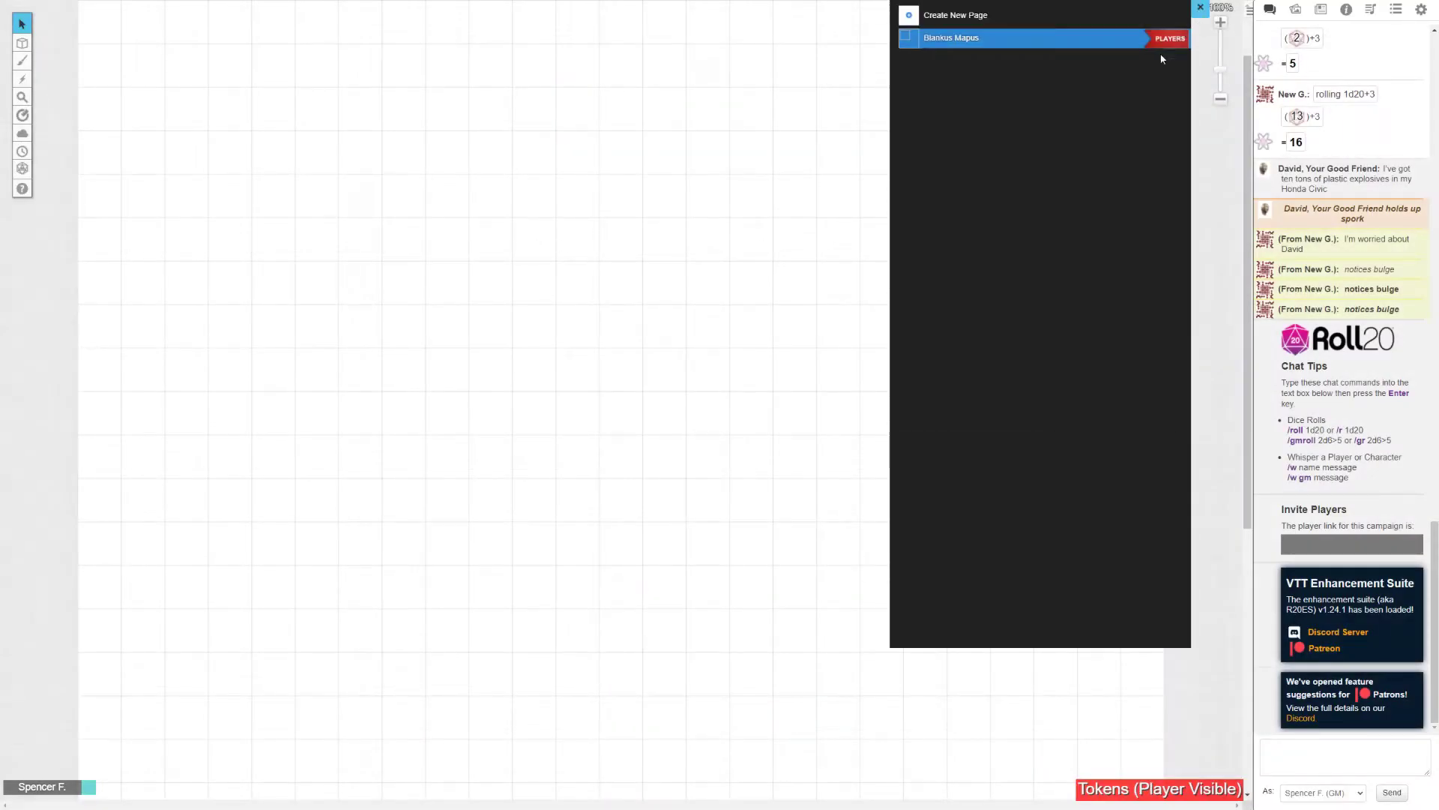
{"action": "left_click", "coordinate": [958, 69]}
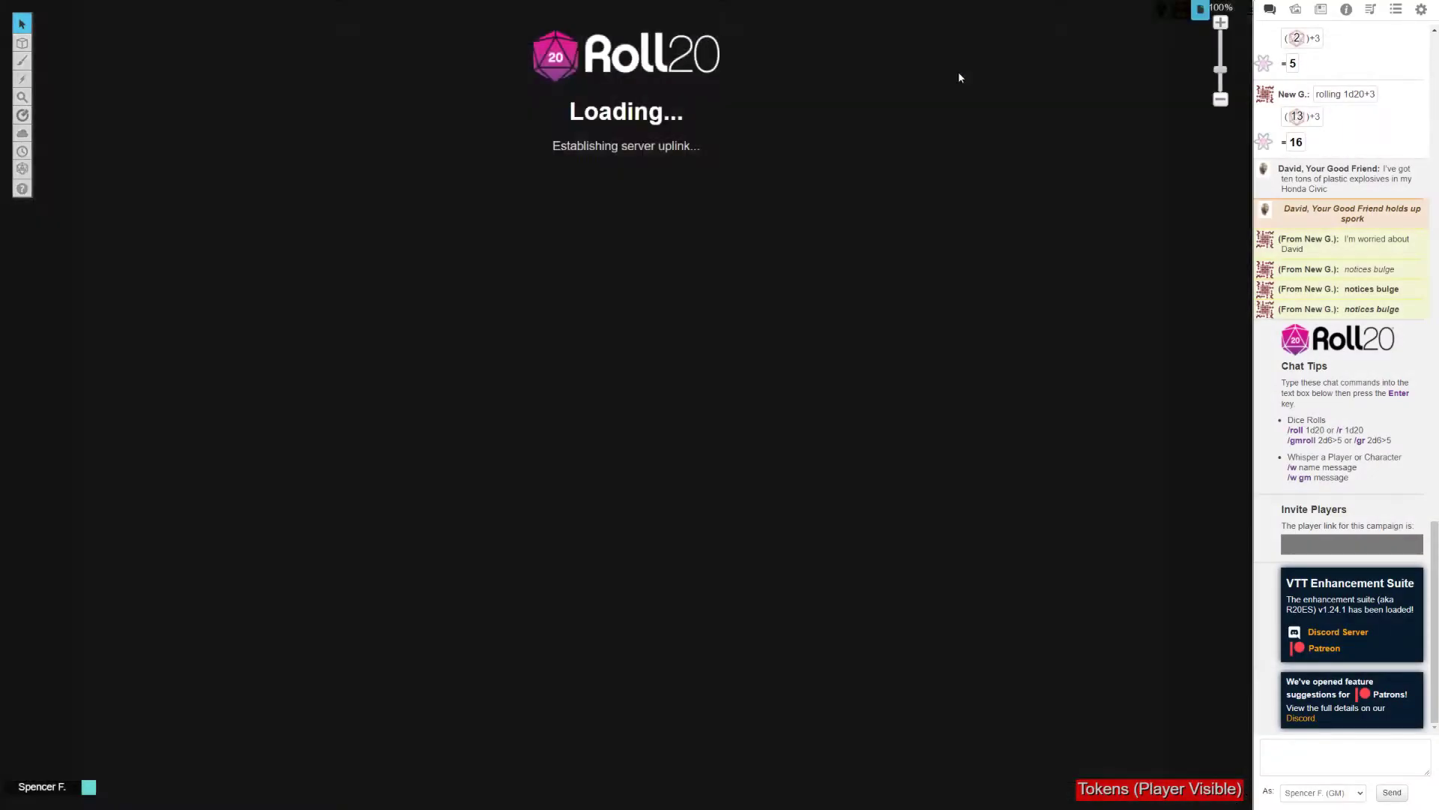
{"action": "left_click", "coordinate": [1296, 10]}
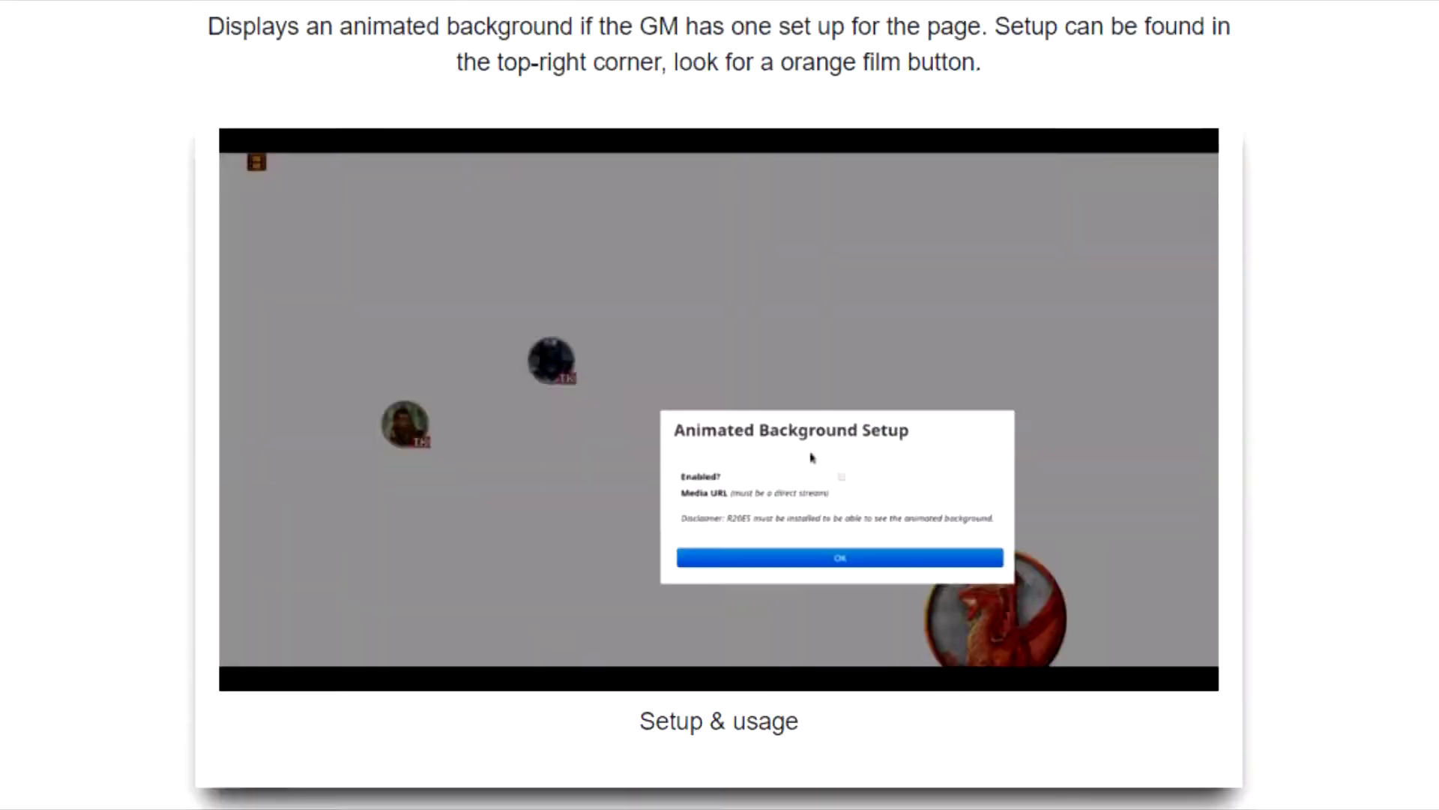
{"action": "scroll", "coordinate": [720, 405], "scroll_direction": "down", "scroll_amount": 20}
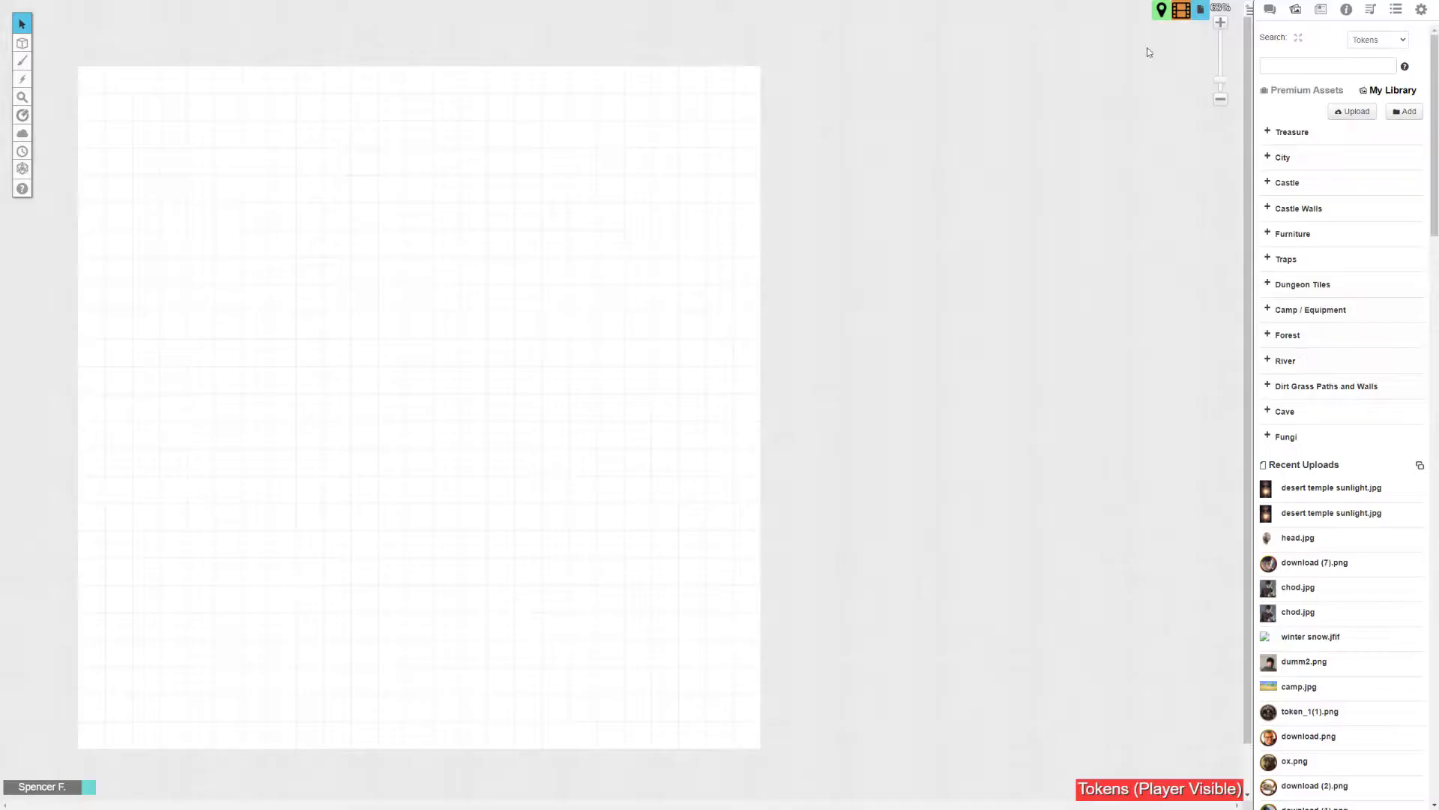
Open the page settings of the Untitled page.
{"action": "left_click", "coordinate": [1200, 9]}
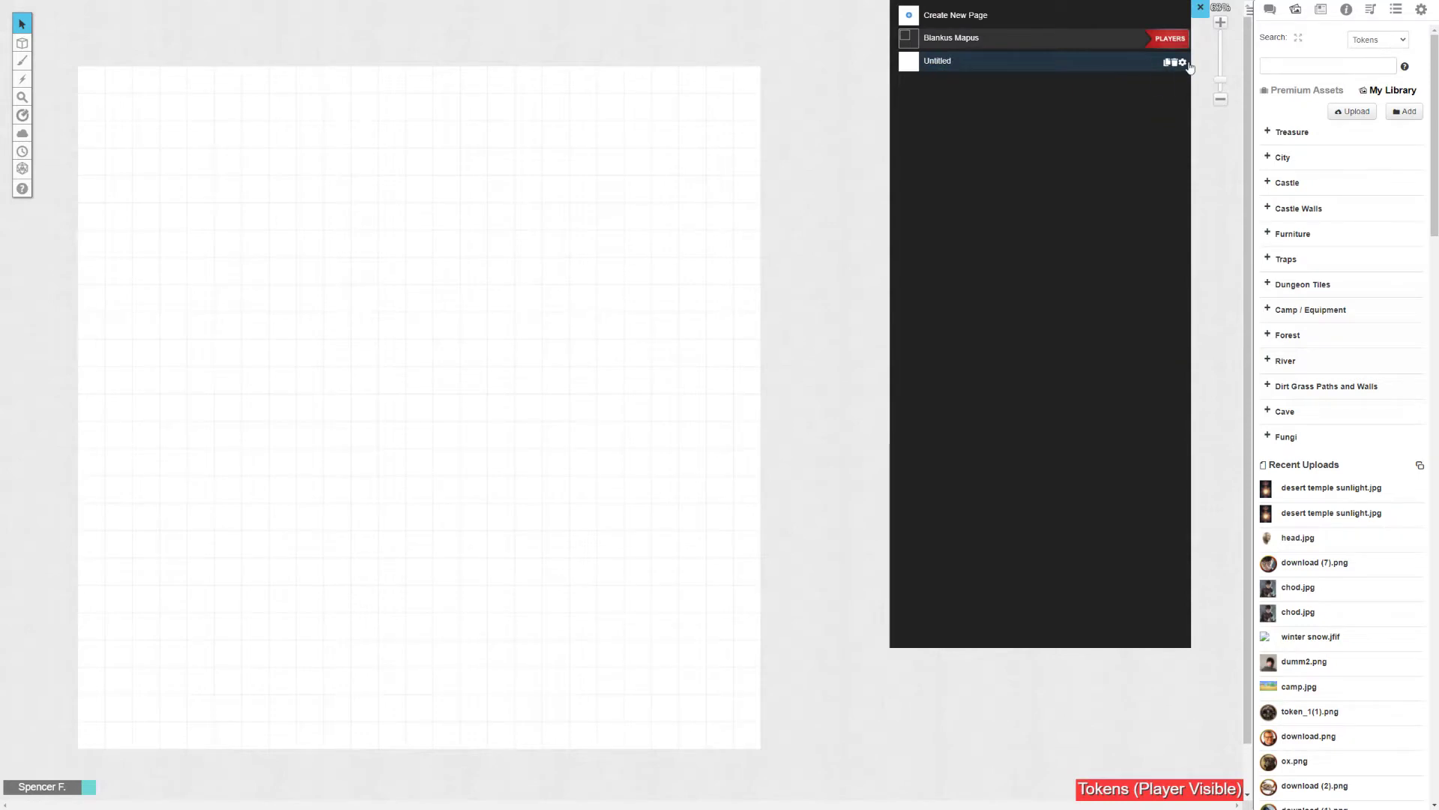
{"action": "left_click", "coordinate": [1183, 63]}
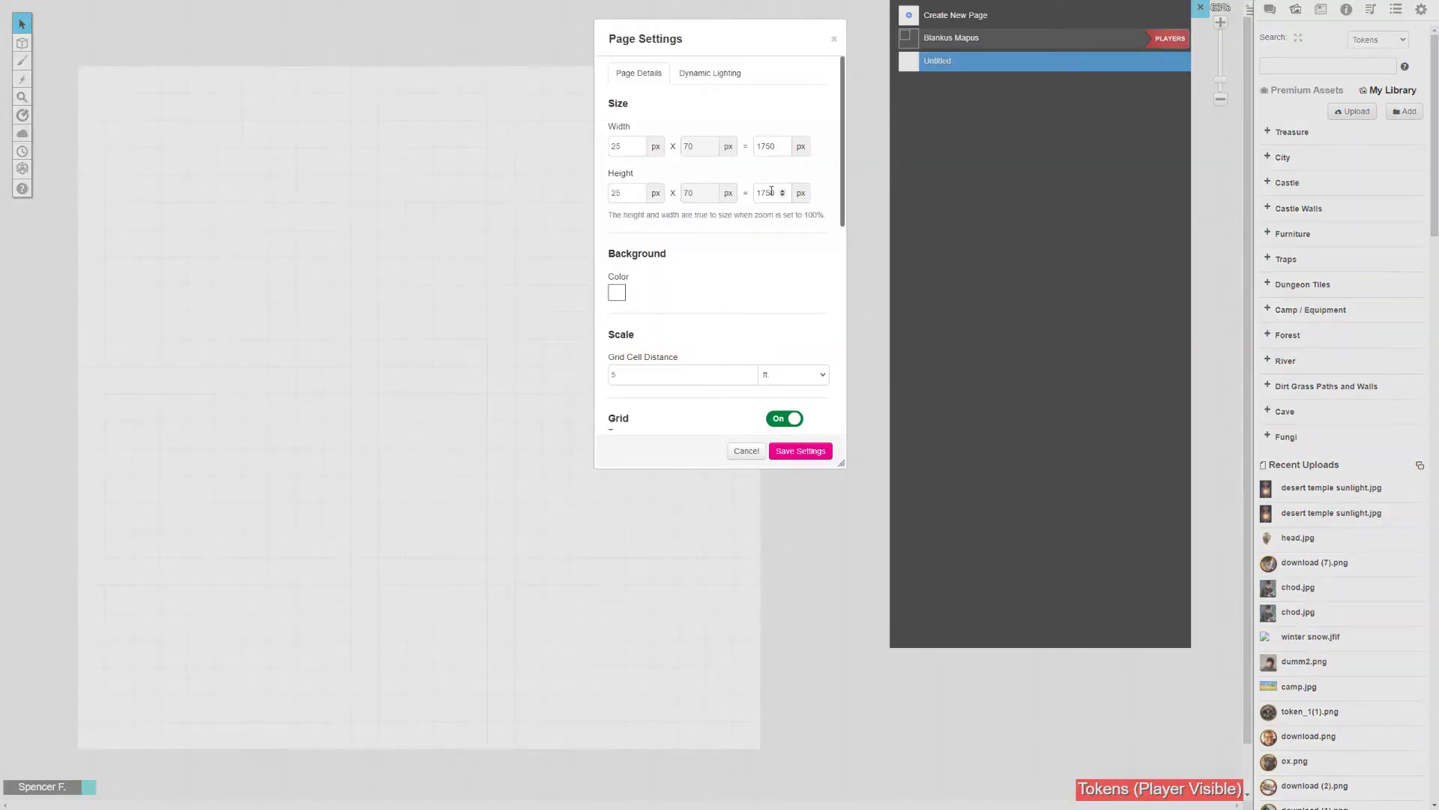
Switch to File Explorer and look up the pixel dimensions of HauntedCellar.jpg in its file properties.
{"action": "key", "text": "alt+Tab"}
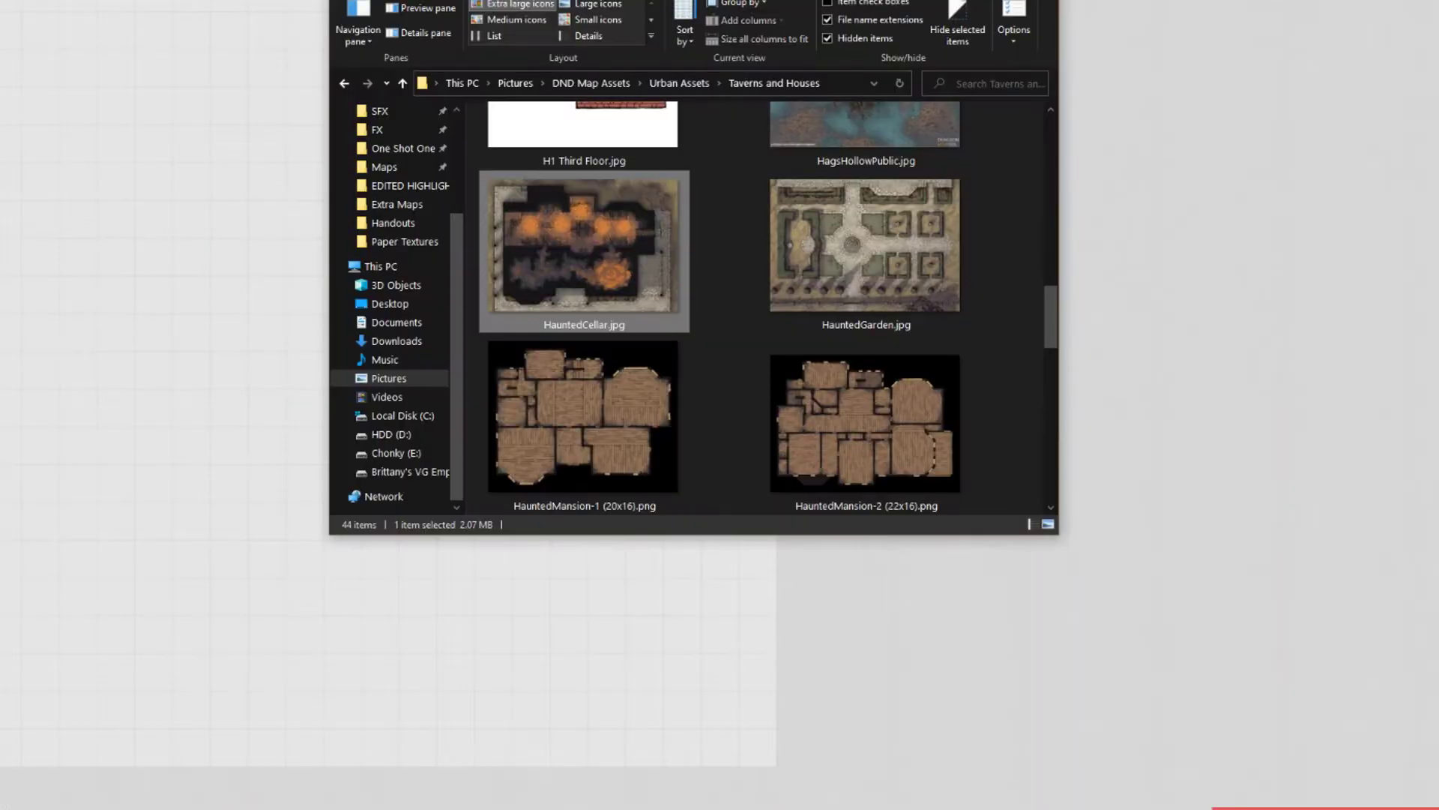
{"action": "right_click", "coordinate": [547, 236]}
{"action": "left_click", "coordinate": [592, 801]}
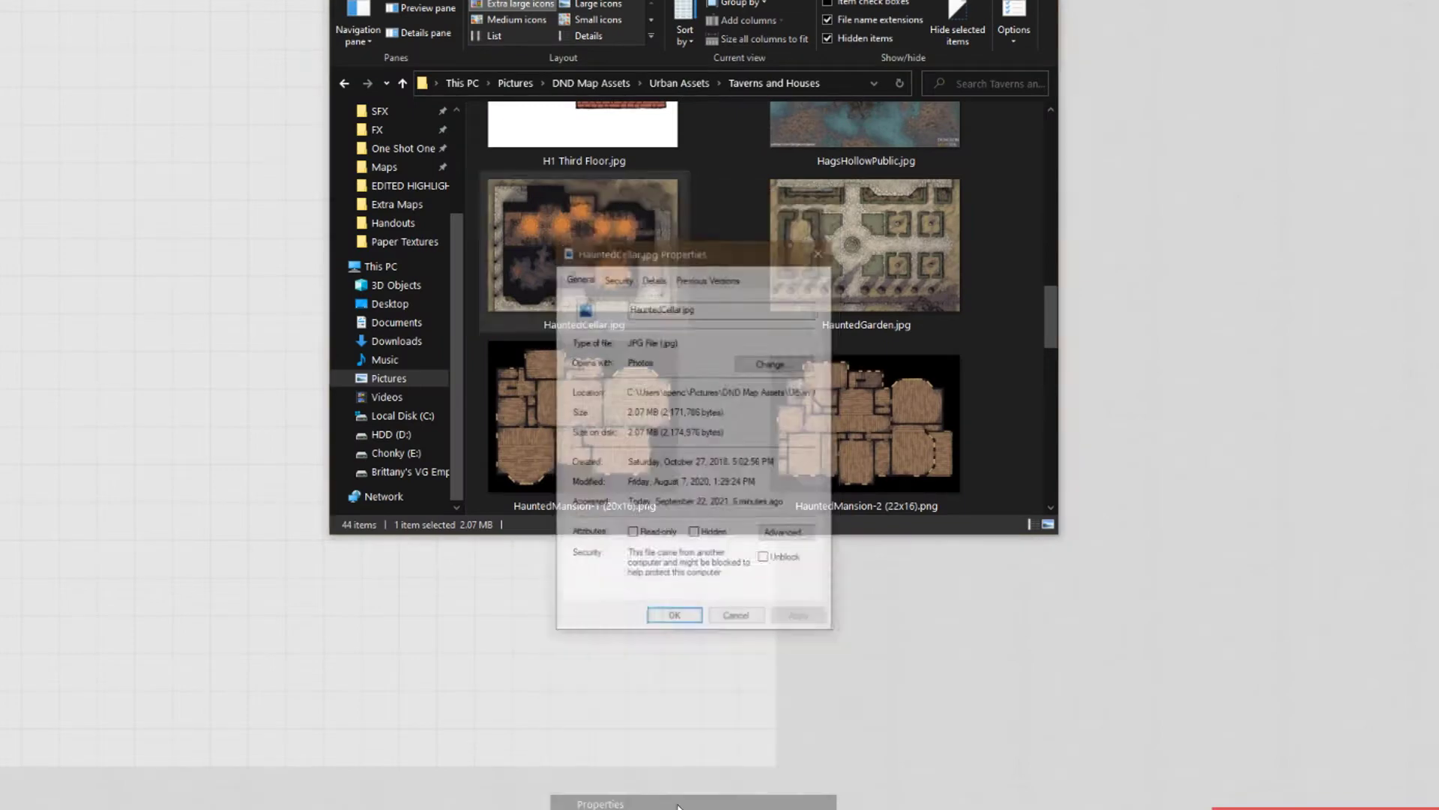
{"action": "left_click", "coordinate": [653, 277]}
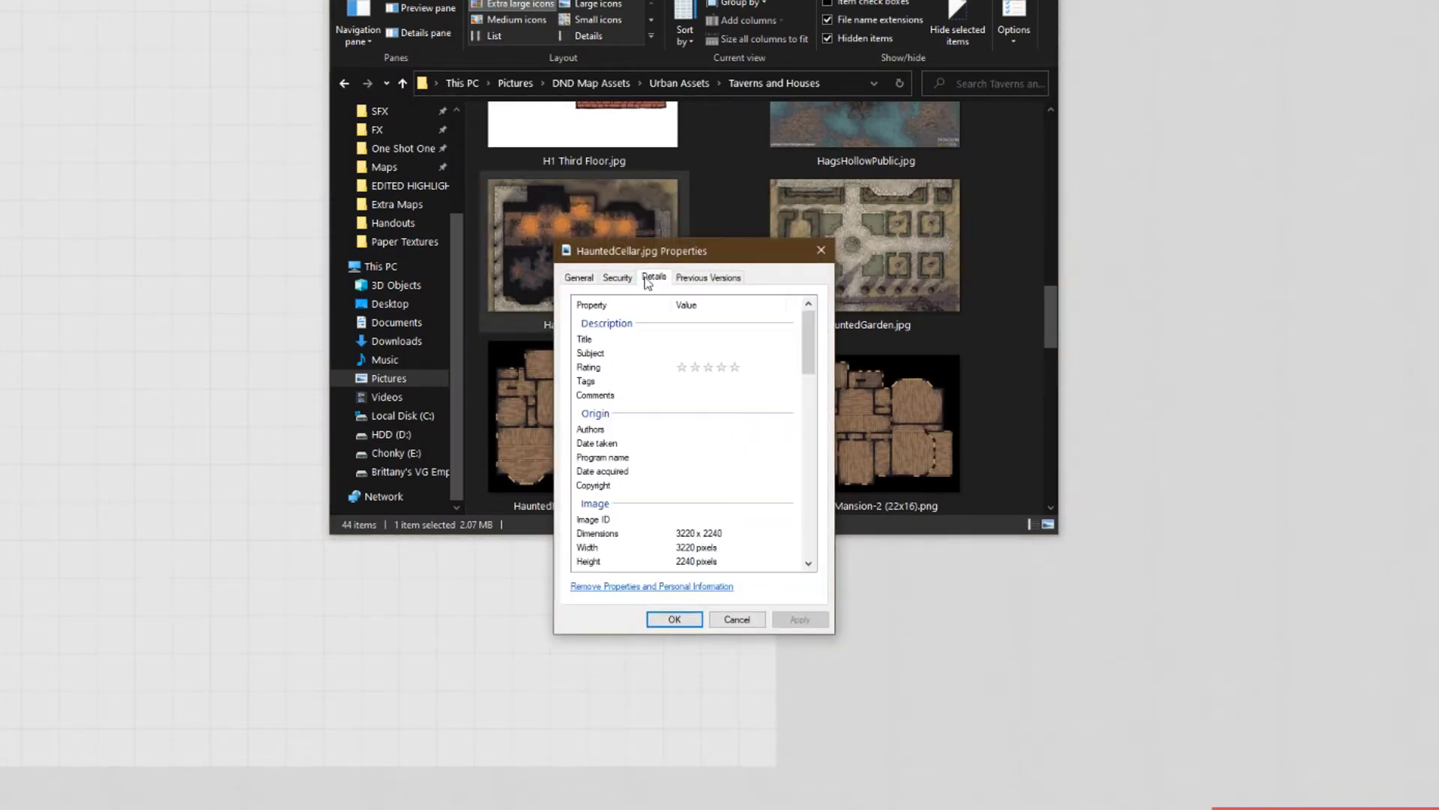
{"action": "scroll", "coordinate": [698, 454], "scroll_direction": "down", "scroll_amount": 2}
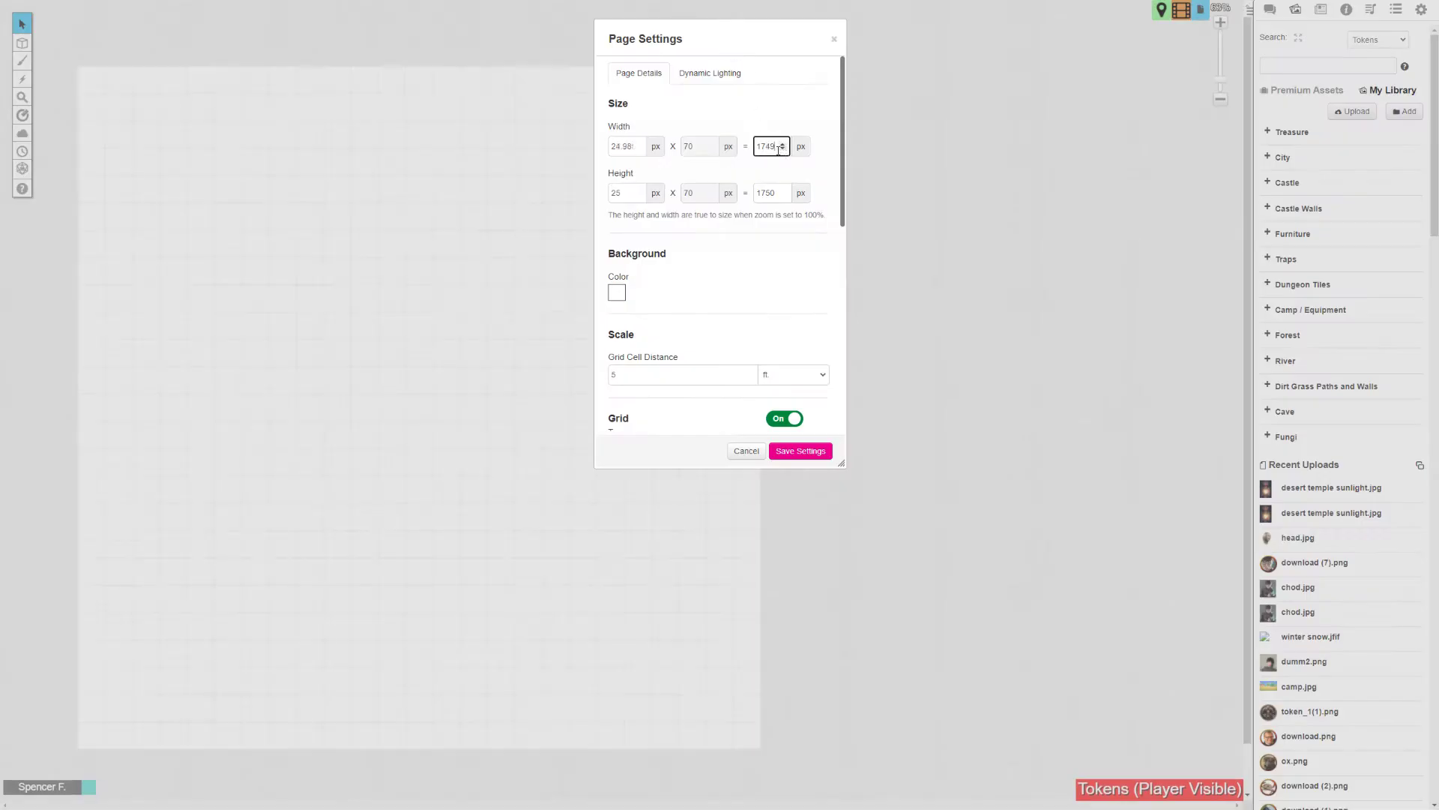
Back in Roll20, set the page's width to 3220 px and its height to 2240 px.
{"action": "type", "text": "3220"}
{"action": "key", "text": "Tab"}
{"action": "key", "text": "Tab"}
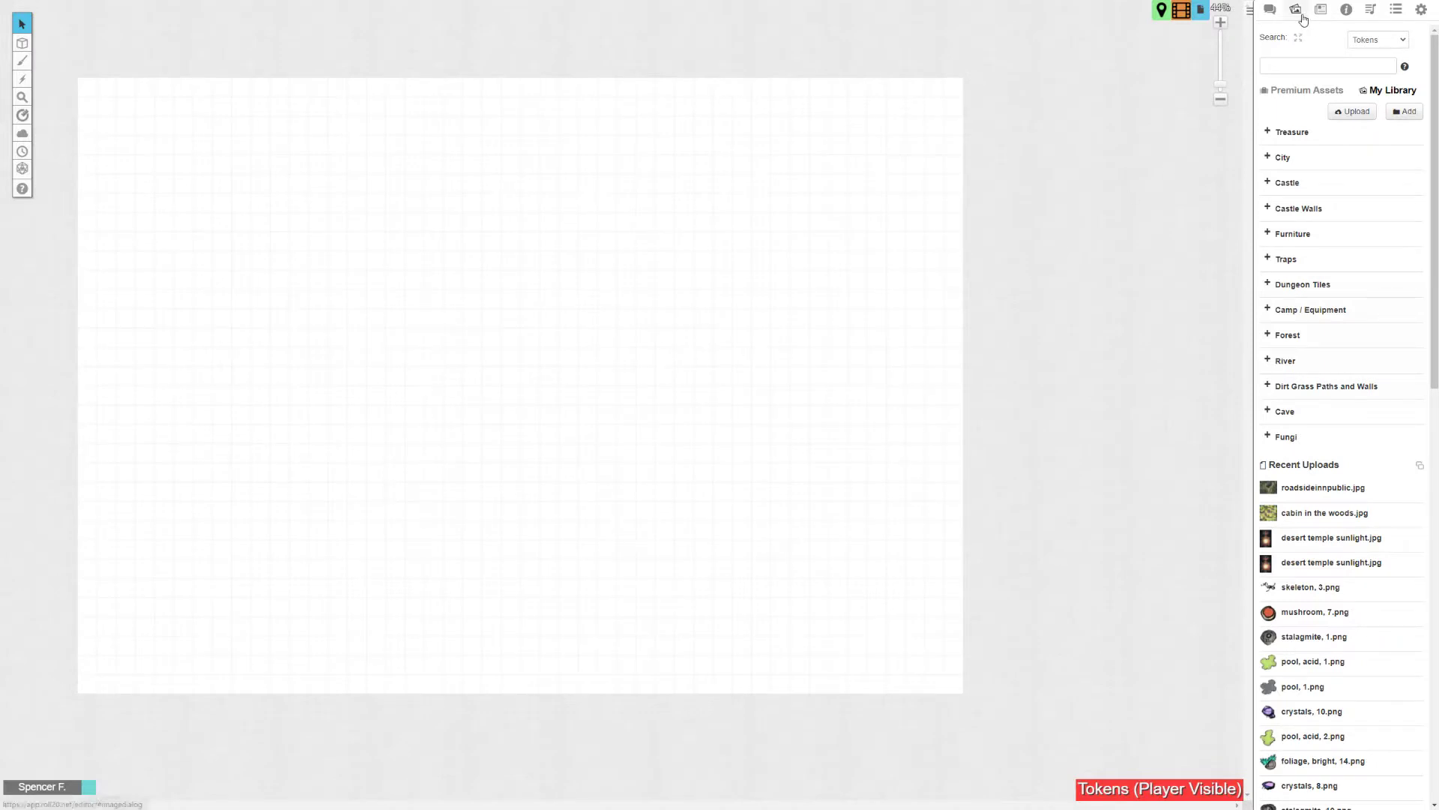
Upload HauntedCellar.jpg to the art library and filter the recent uploads to leave out items already in the library.
{"action": "left_click", "coordinate": [1356, 111]}
{"action": "left_click_drag", "start_coordinate": [204, 240], "coordinate": [717, 373]}
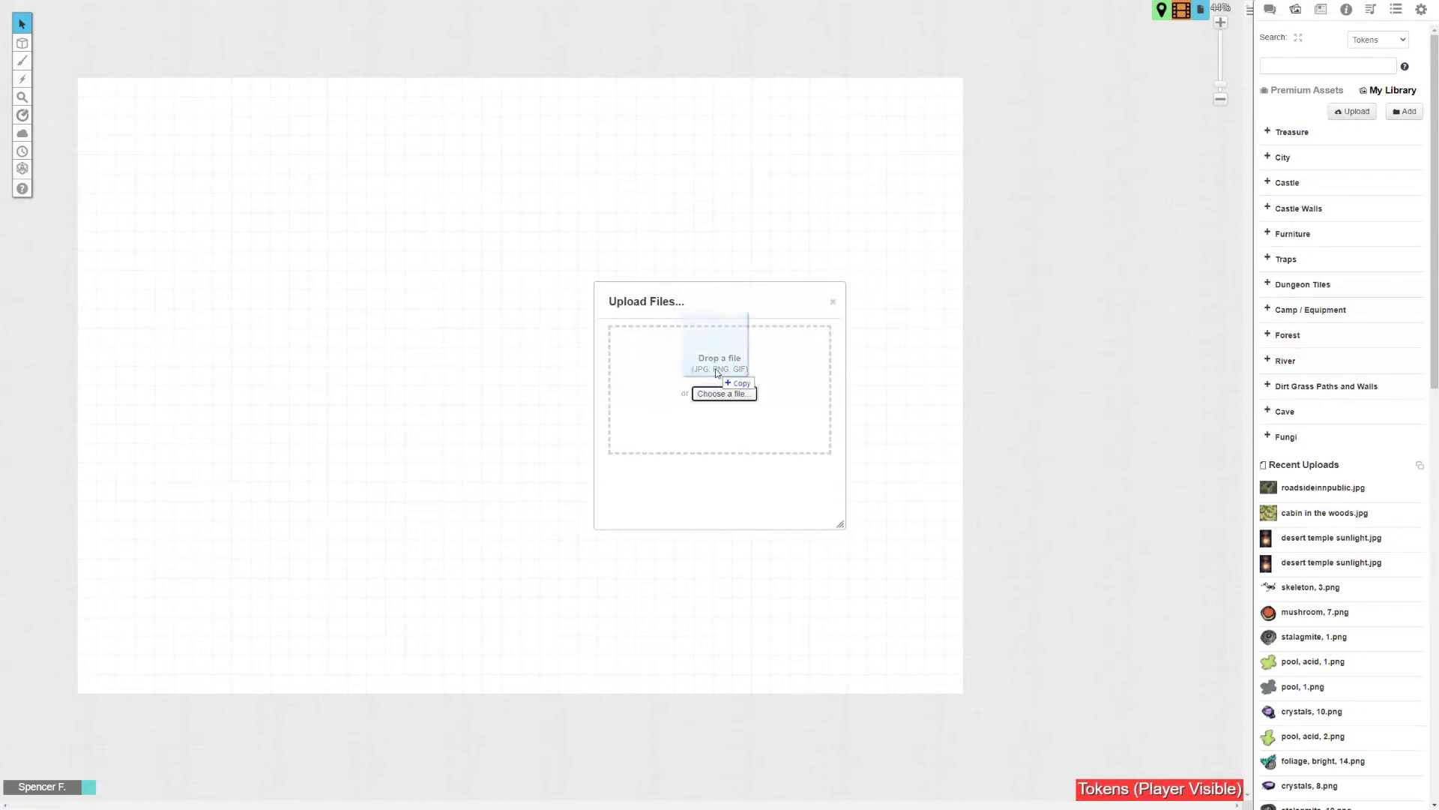
{"action": "left_click", "coordinate": [834, 301]}
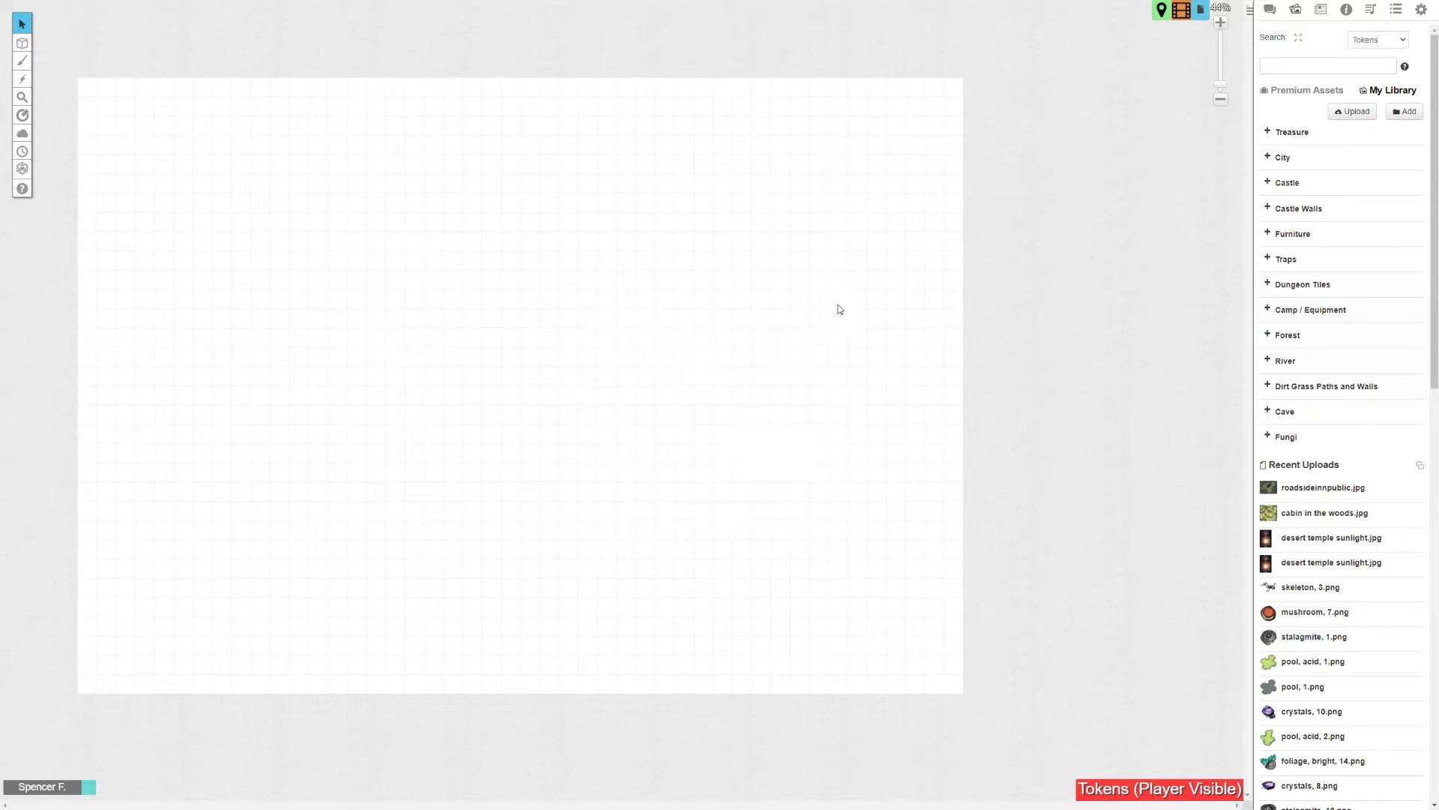
{"action": "left_click", "coordinate": [1428, 471]}
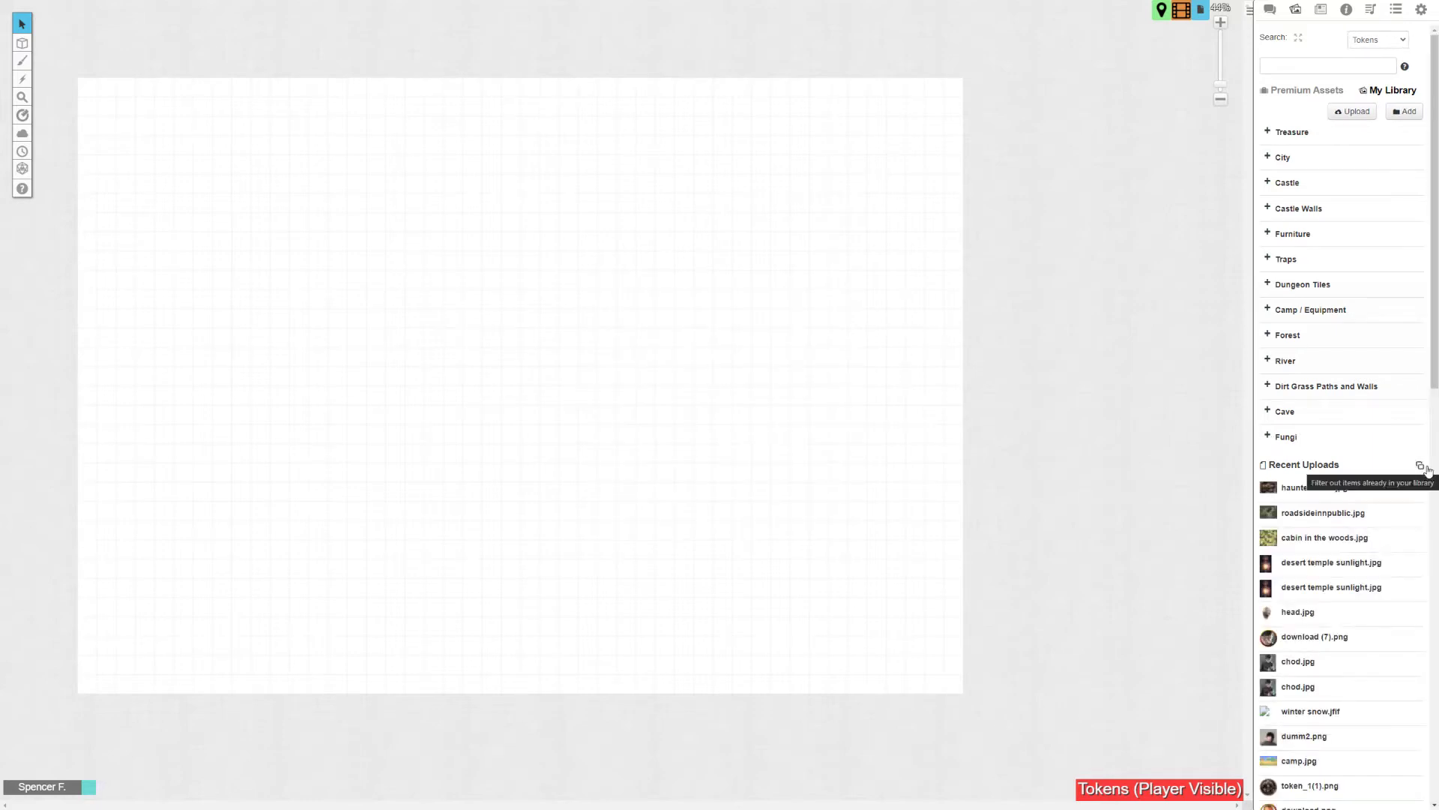
{"action": "mouse_move", "coordinate": [1334, 491]}
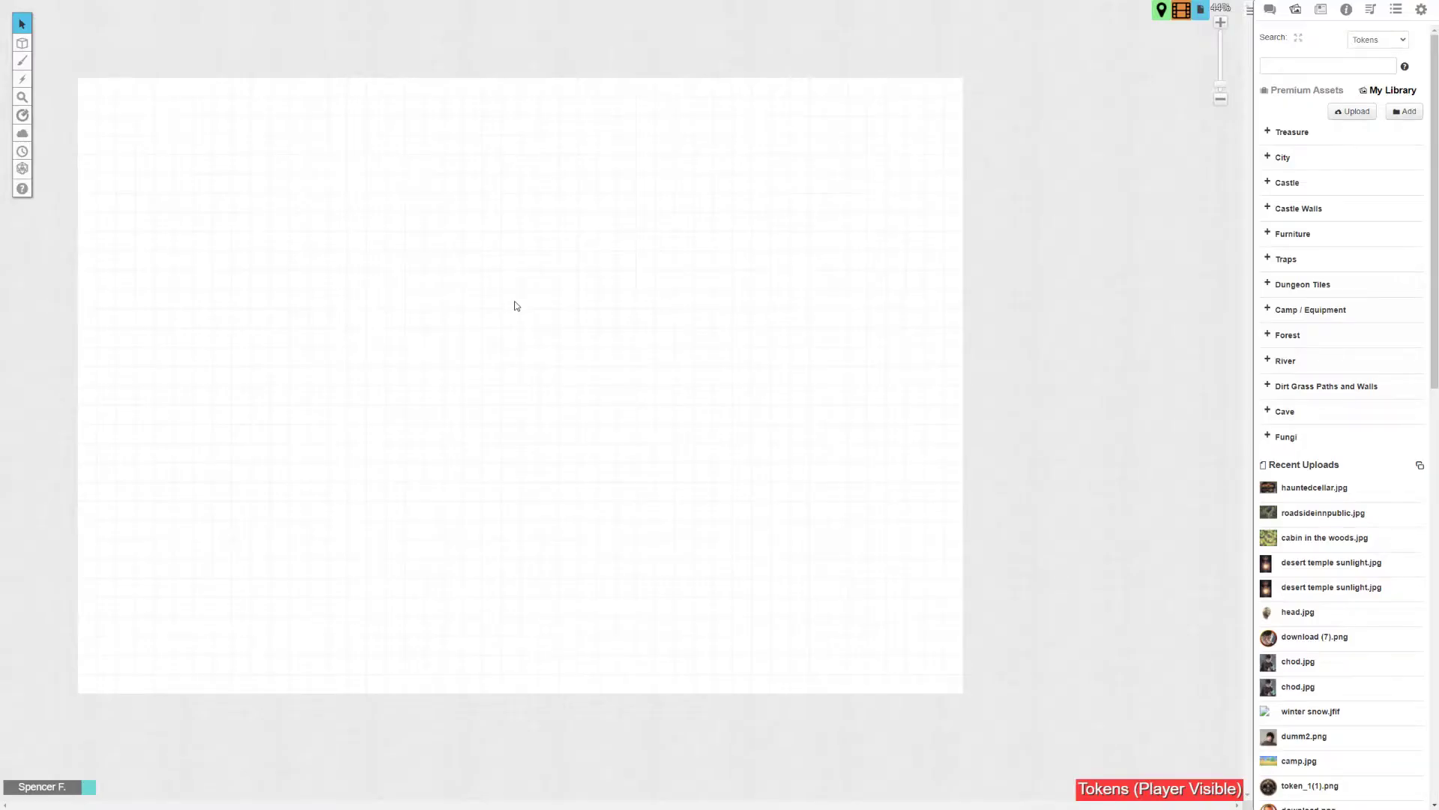
Try placing, enlarging and moving hauntedcellar.jpg on the tokens layer, and delete this trial copy.
{"action": "mouse_move", "coordinate": [32, 45]}
{"action": "left_click_drag", "start_coordinate": [1289, 488], "coordinate": [395, 232]}
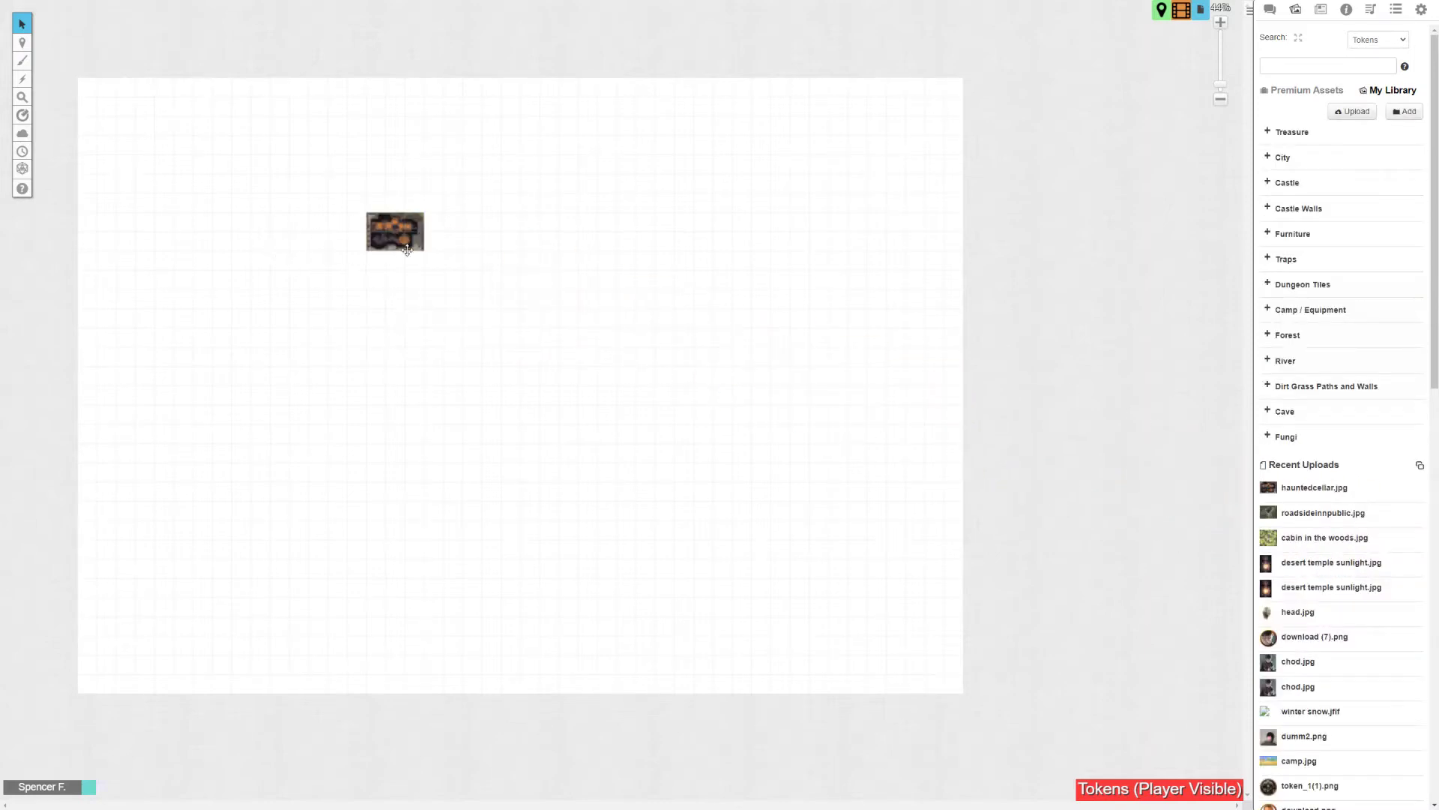
{"action": "left_click_drag", "start_coordinate": [425, 253], "coordinate": [694, 425]}
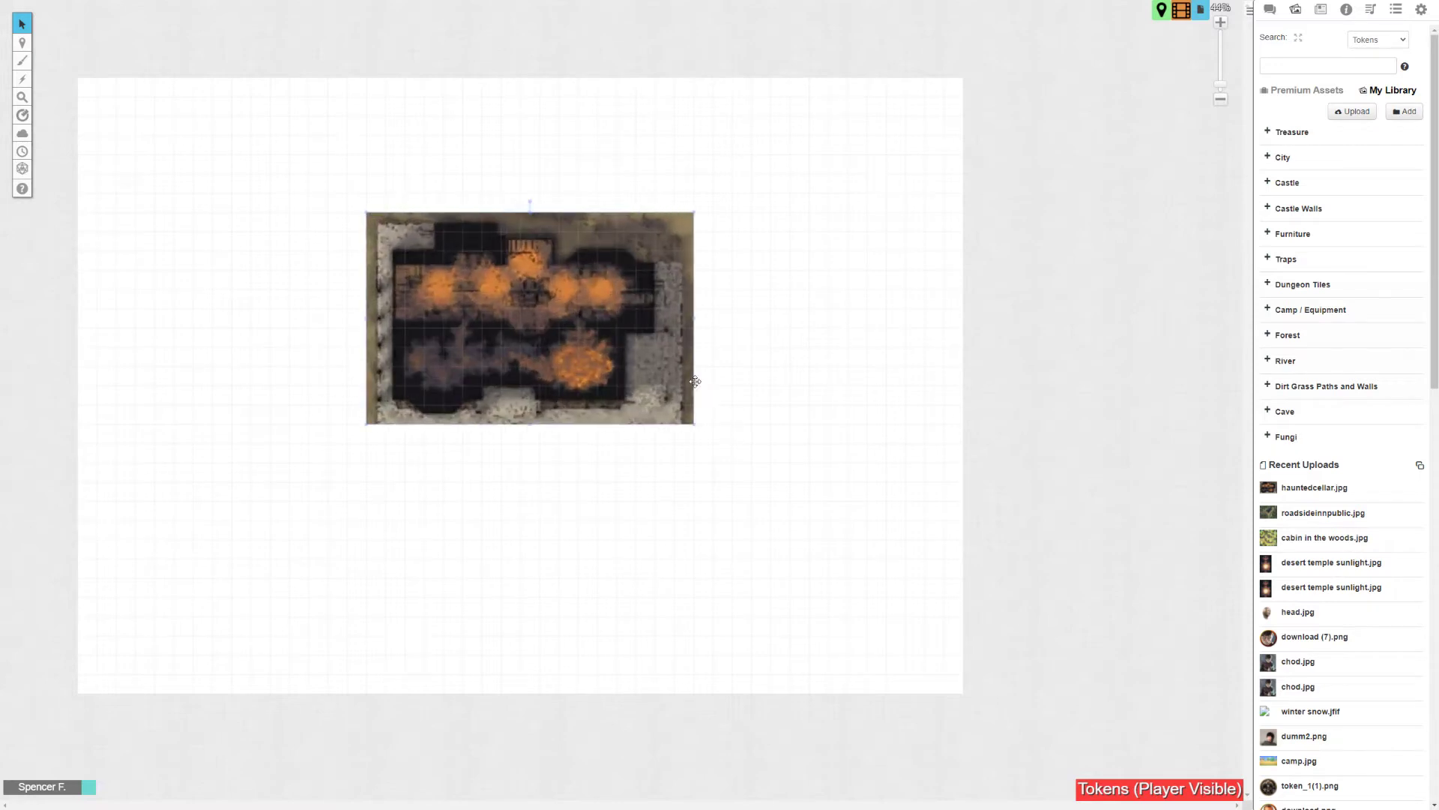
{"action": "left_click_drag", "start_coordinate": [698, 427], "coordinate": [909, 587]}
{"action": "left_click_drag", "start_coordinate": [846, 524], "coordinate": [692, 428]}
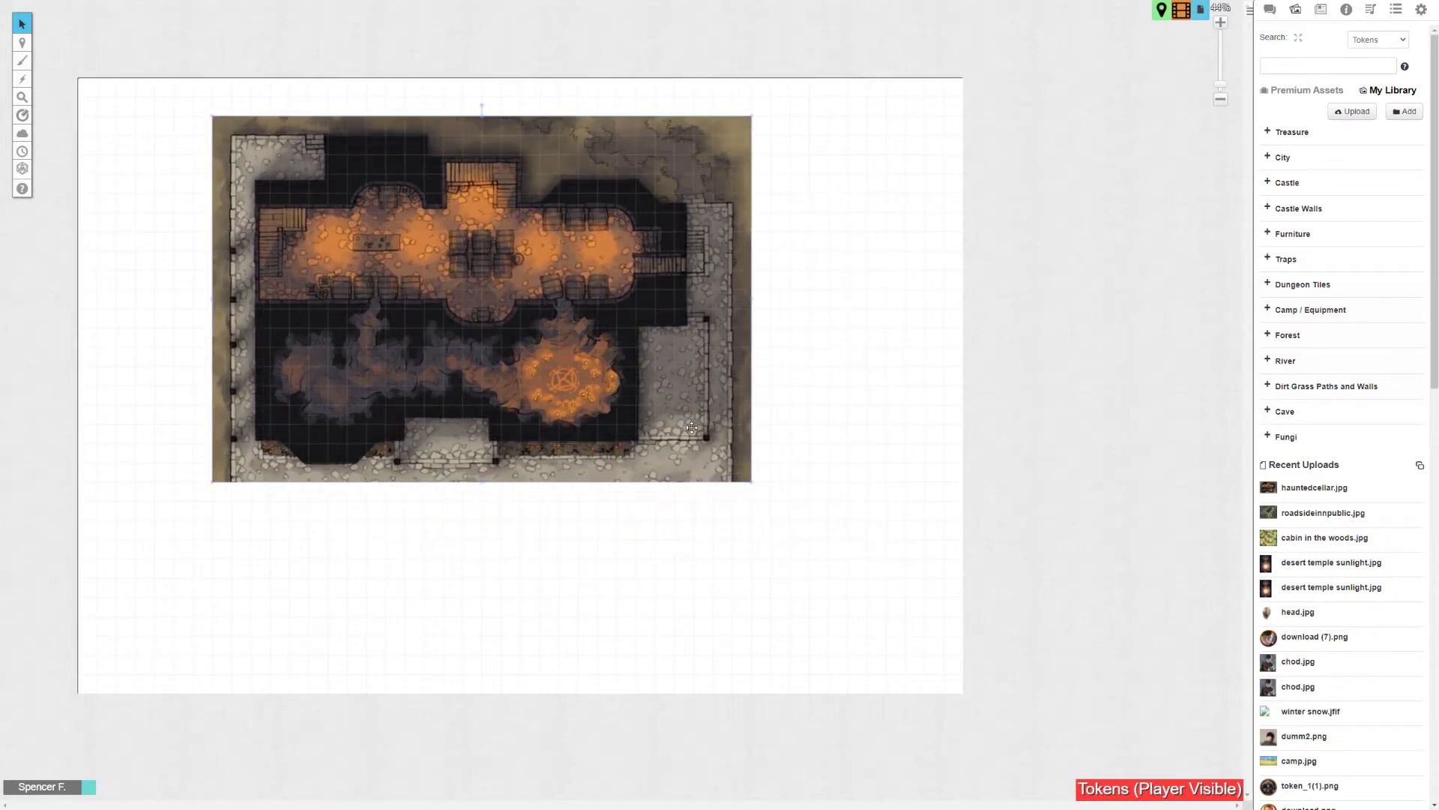
{"action": "key", "text": "Delete"}
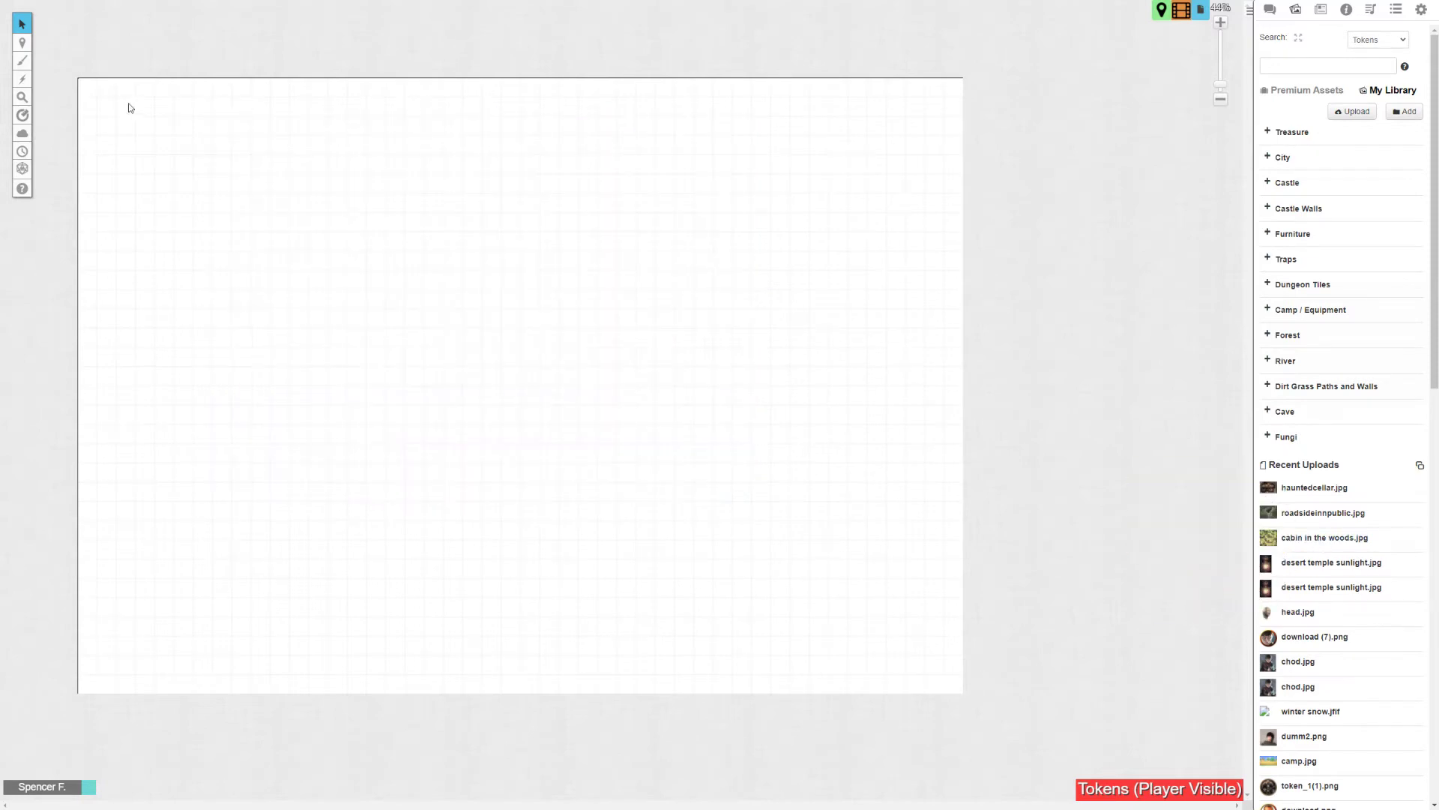
Place hauntedcellar.jpg on the page again and rescale it from its lower-right corner.
{"action": "left_click_drag", "start_coordinate": [1304, 487], "coordinate": [664, 299]}
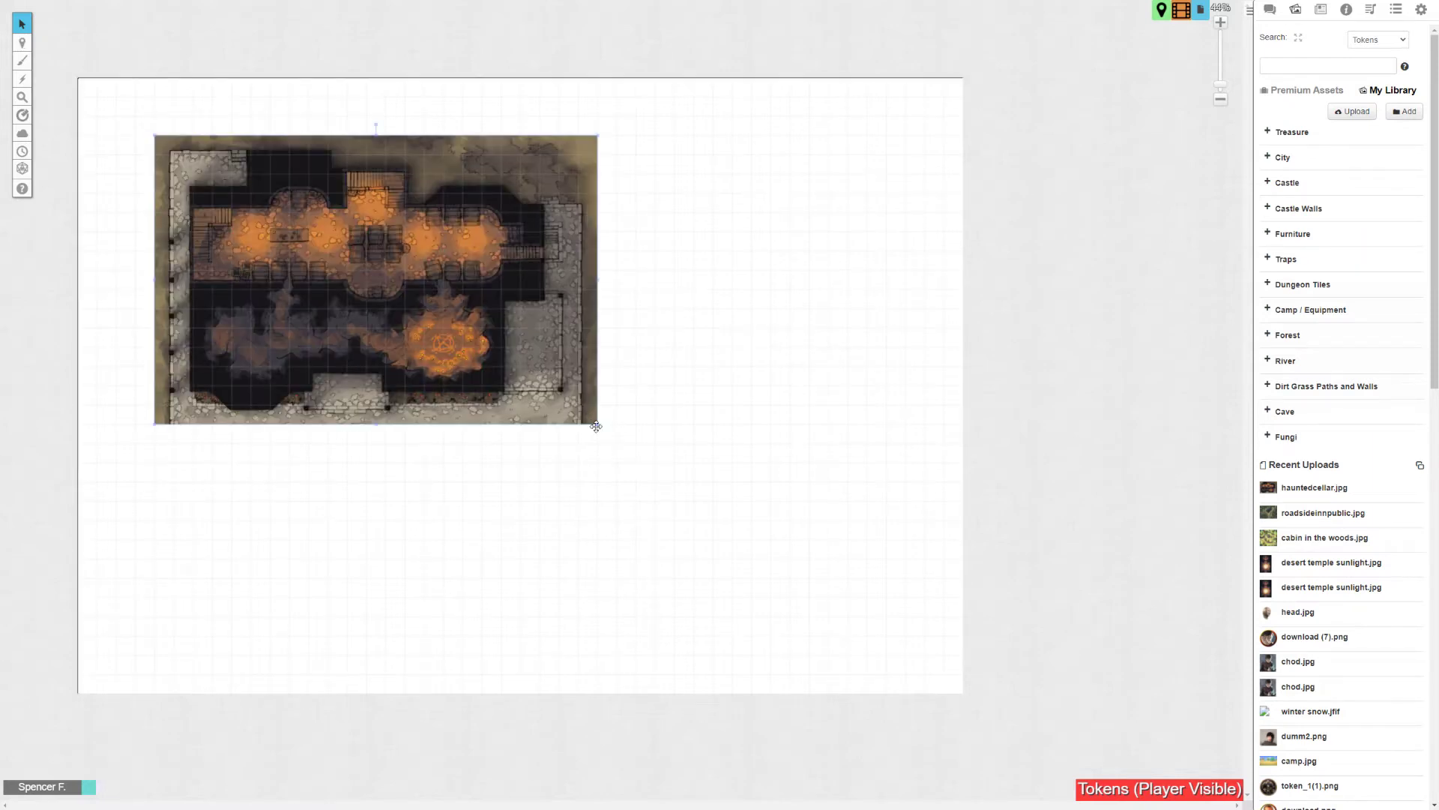
{"action": "left_click_drag", "start_coordinate": [585, 419], "coordinate": [409, 304]}
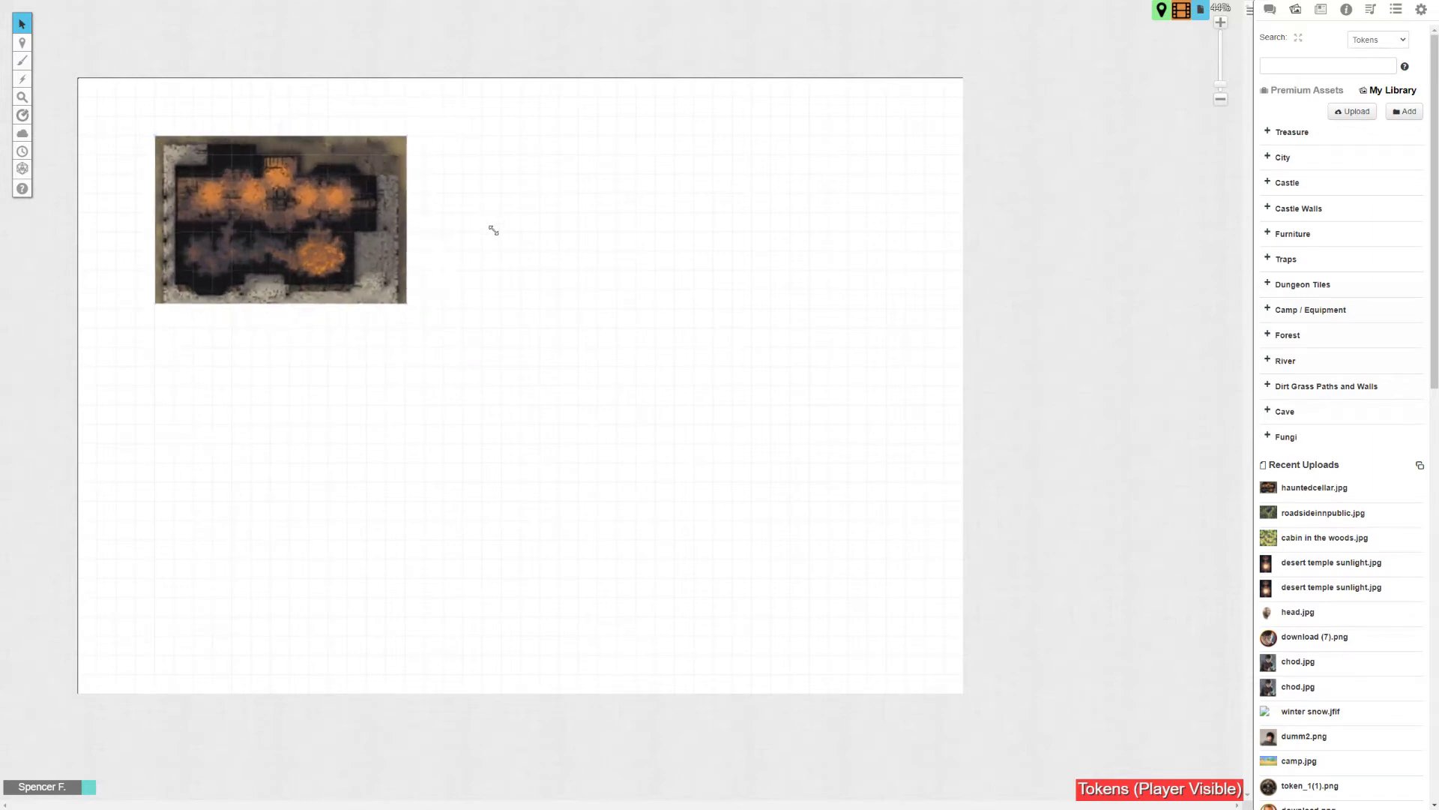
{"action": "left_click_drag", "start_coordinate": [493, 230], "coordinate": [507, 381]}
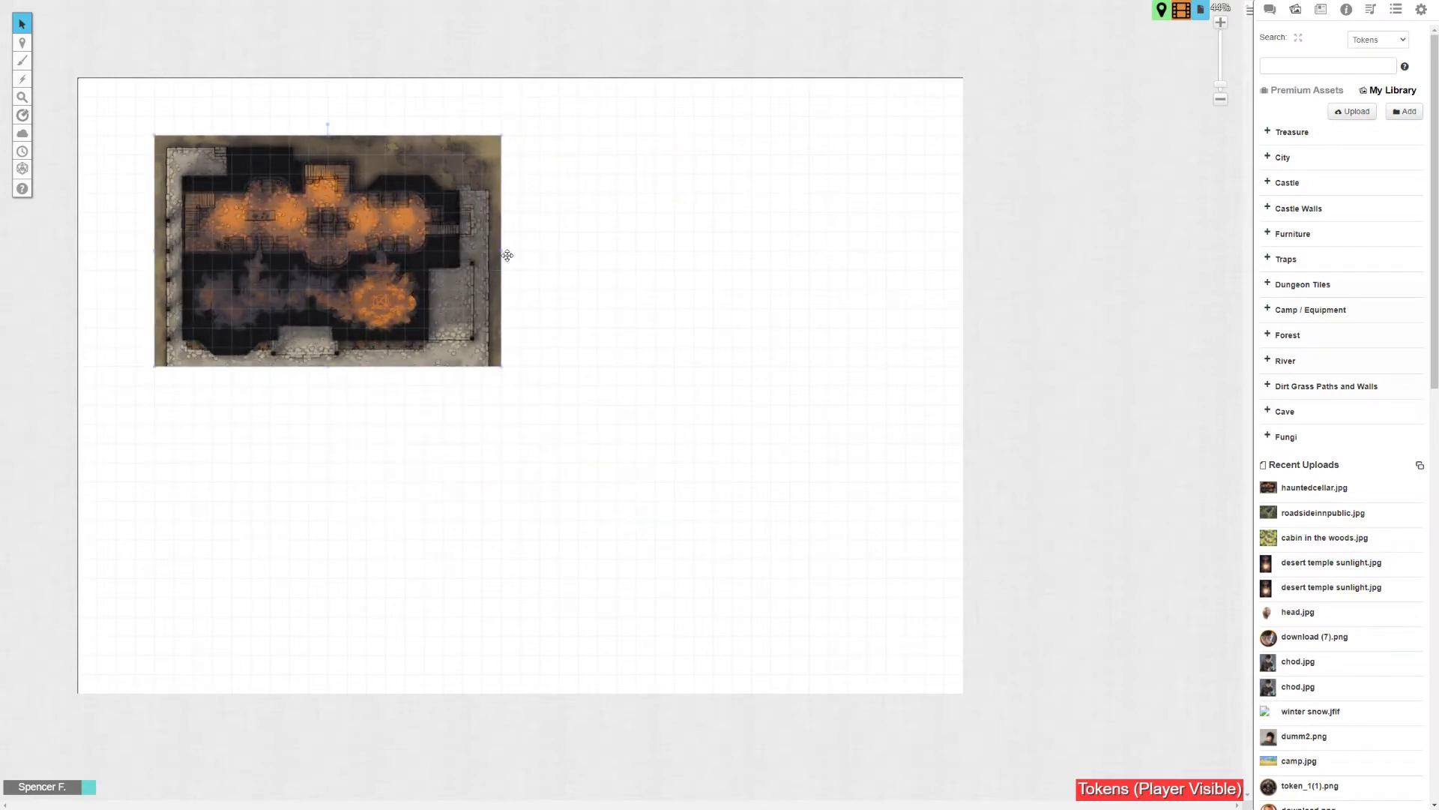
Try free-transforming the cellar map to different proportions without snapping to the grid, and reposition it on the page.
{"action": "mouse_move", "coordinate": [507, 251]}
{"action": "left_mouse_down"}
{"action": "mouse_move", "coordinate": [553, 254]}
{"action": "mouse_move", "coordinate": [427, 240]}
{"action": "mouse_move", "coordinate": [533, 244]}
{"action": "mouse_move", "coordinate": [508, 249]}
{"action": "left_mouse_up"}
{"action": "mouse_move", "coordinate": [504, 371]}
{"action": "left_mouse_down"}
{"action": "mouse_move", "coordinate": [484, 411]}
{"action": "mouse_move", "coordinate": [559, 427]}
{"action": "mouse_move", "coordinate": [596, 357]}
{"action": "mouse_move", "coordinate": [520, 337]}
{"action": "mouse_move", "coordinate": [505, 369]}
{"action": "left_mouse_up"}
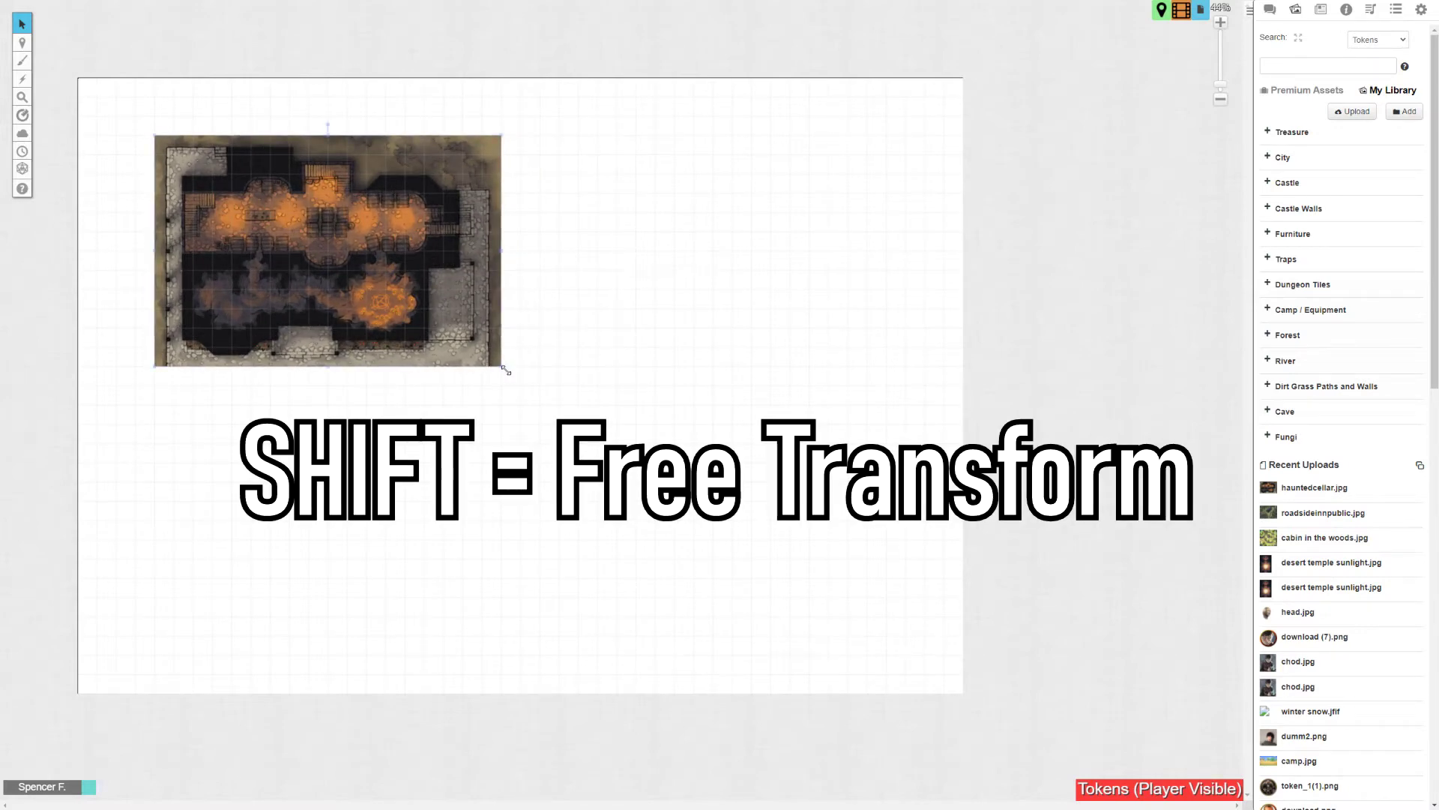
{"action": "left_click_drag", "start_coordinate": [505, 369], "coordinate": [692, 400]}
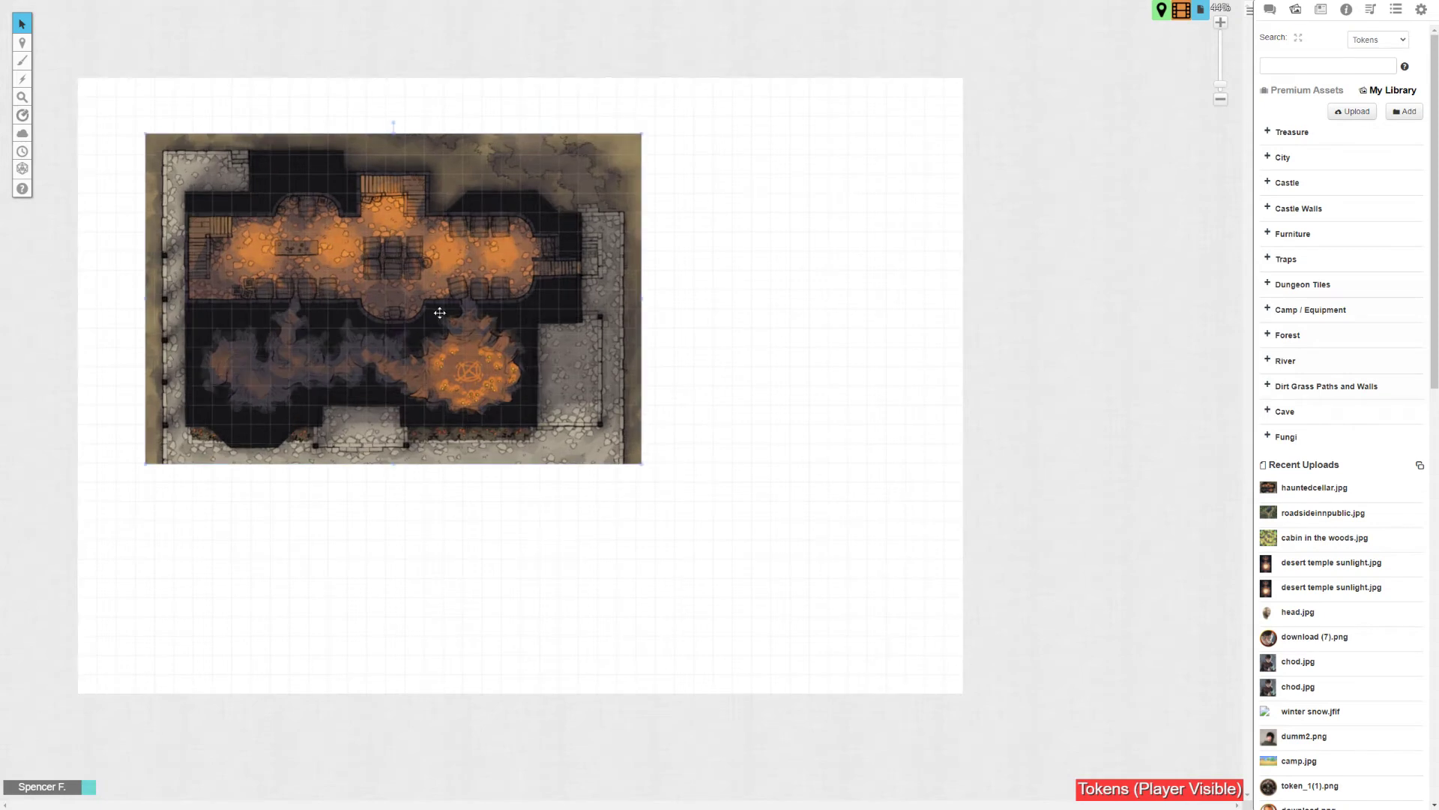
{"action": "left_click_drag", "start_coordinate": [422, 311], "coordinate": [383, 282]}
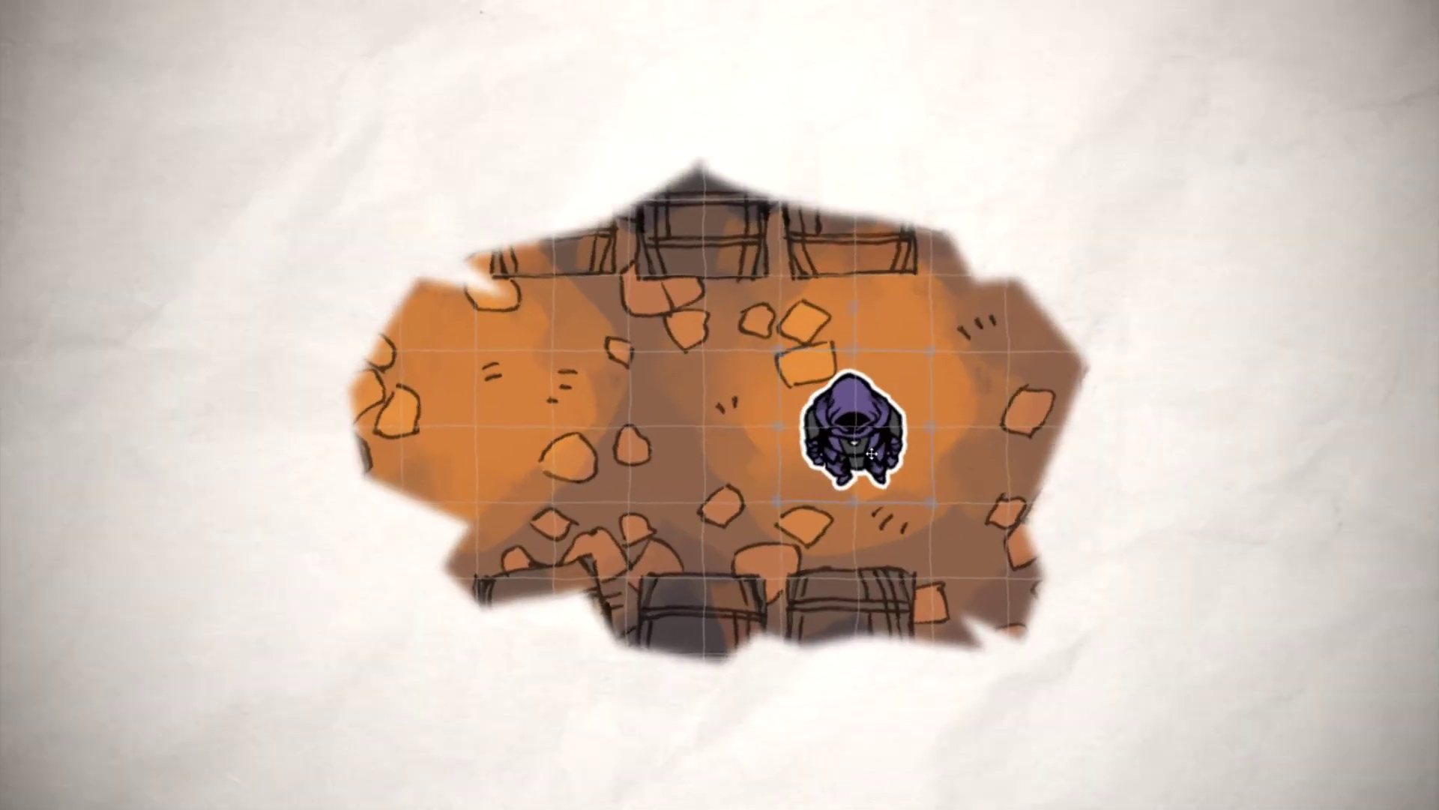
Move the hooded figure token around the cellar floor, including to positions off the grid lines.
{"action": "left_click_drag", "start_coordinate": [875, 468], "coordinate": [872, 411]}
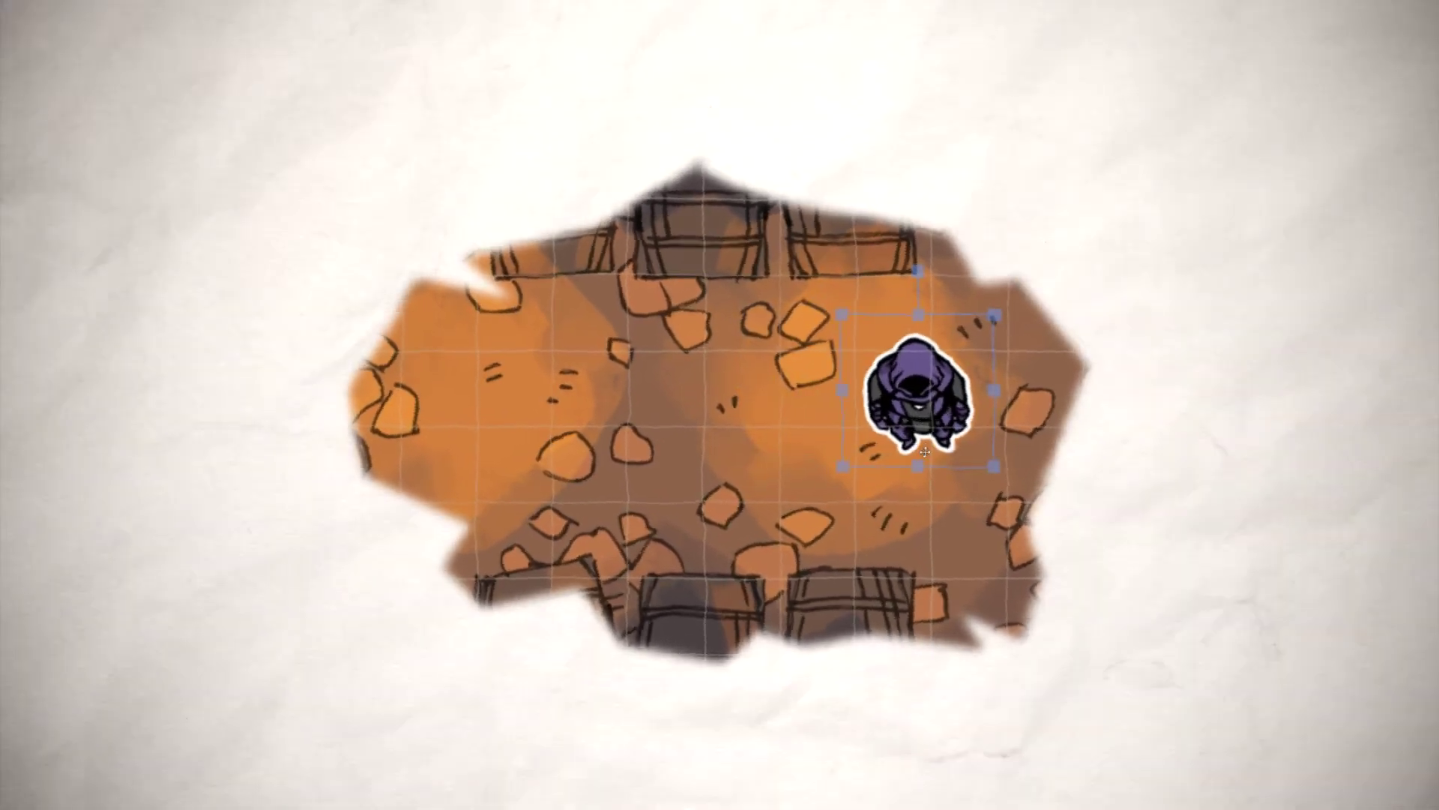
{"action": "left_click_drag", "start_coordinate": [925, 451], "coordinate": [862, 492]}
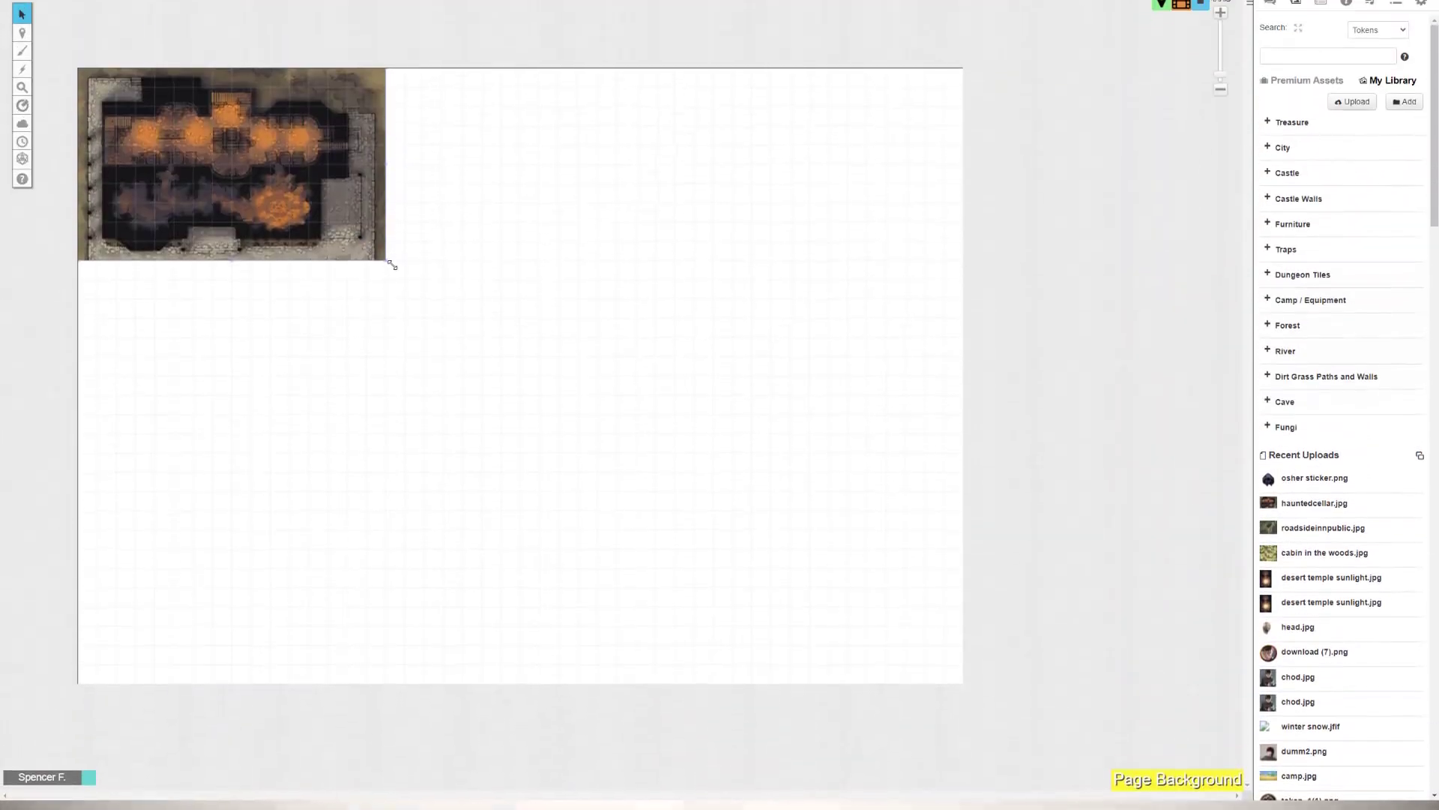
Stretch the cellar map on the page background layer from the page's upper-left corner until it fills the whole page.
{"action": "left_click_drag", "start_coordinate": [392, 265], "coordinate": [961, 645]}
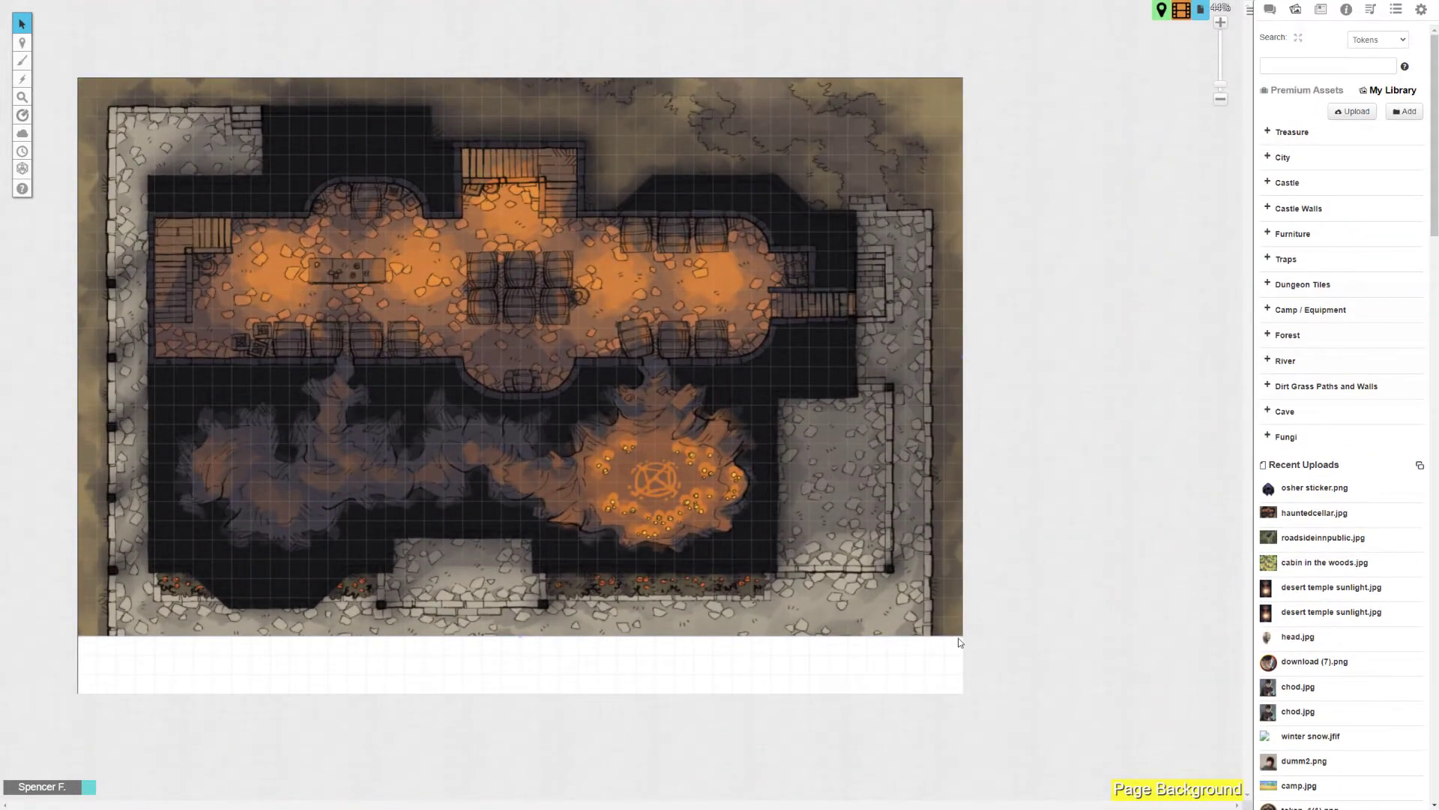
{"action": "left_click_drag", "start_coordinate": [966, 641], "coordinate": [967, 667]}
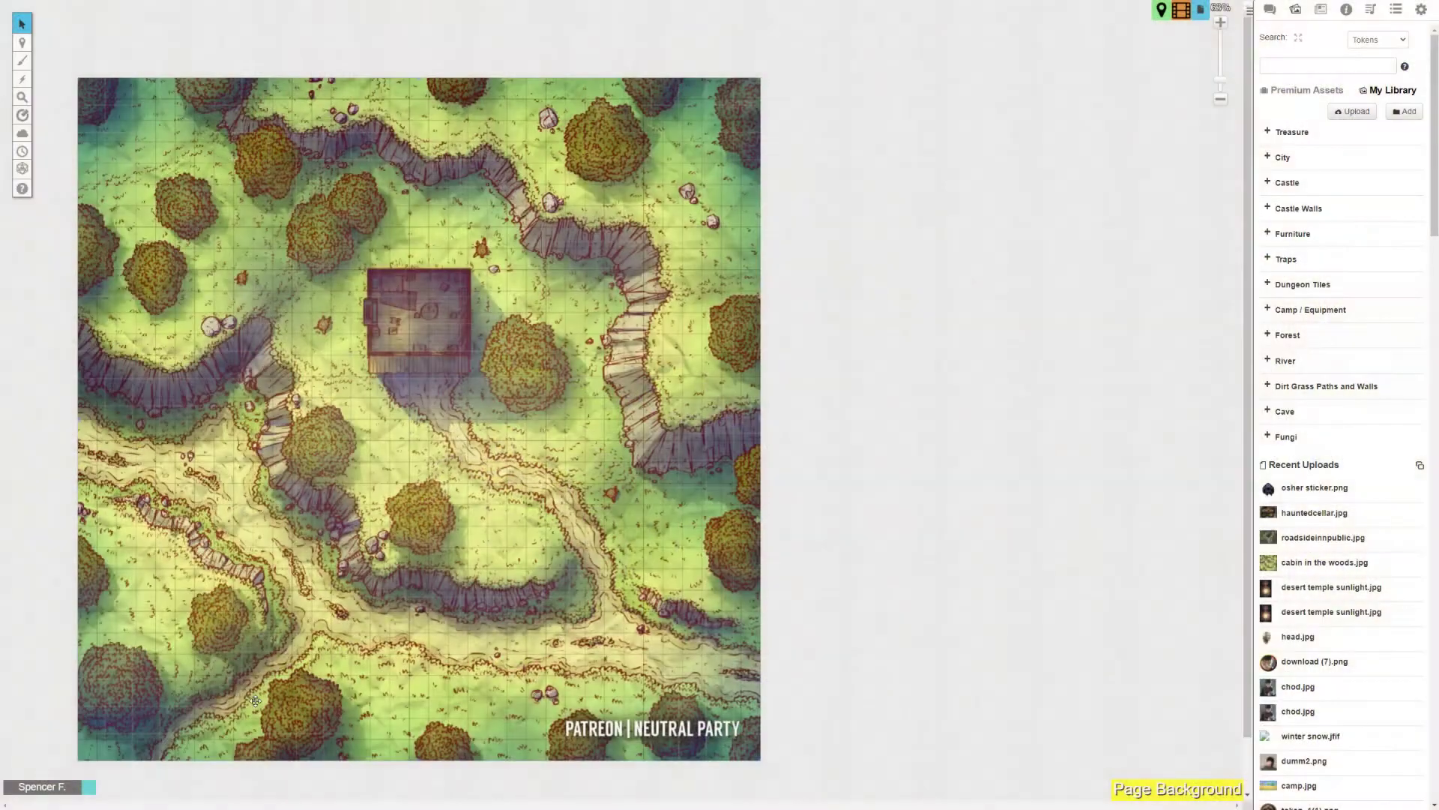
Compare the forest cabin map's printed grid with the page grid, and save the Untitled page's size settings.
{"action": "scroll", "coordinate": [254, 699], "scroll_direction": "up", "scroll_amount": 5}
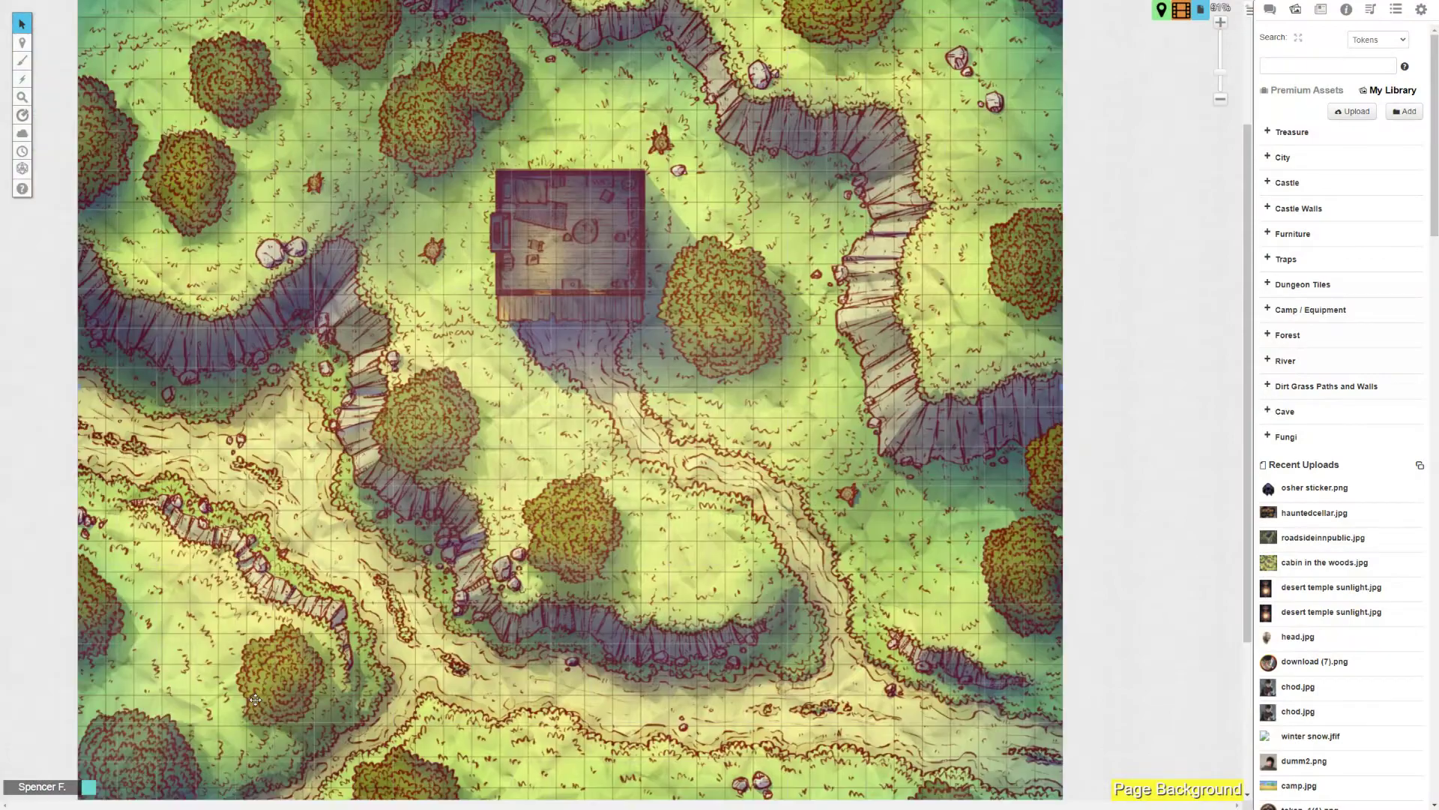
{"action": "scroll", "coordinate": [255, 700], "scroll_direction": "up", "scroll_amount": 4}
{"action": "scroll", "coordinate": [255, 700], "scroll_direction": "up", "scroll_amount": 5}
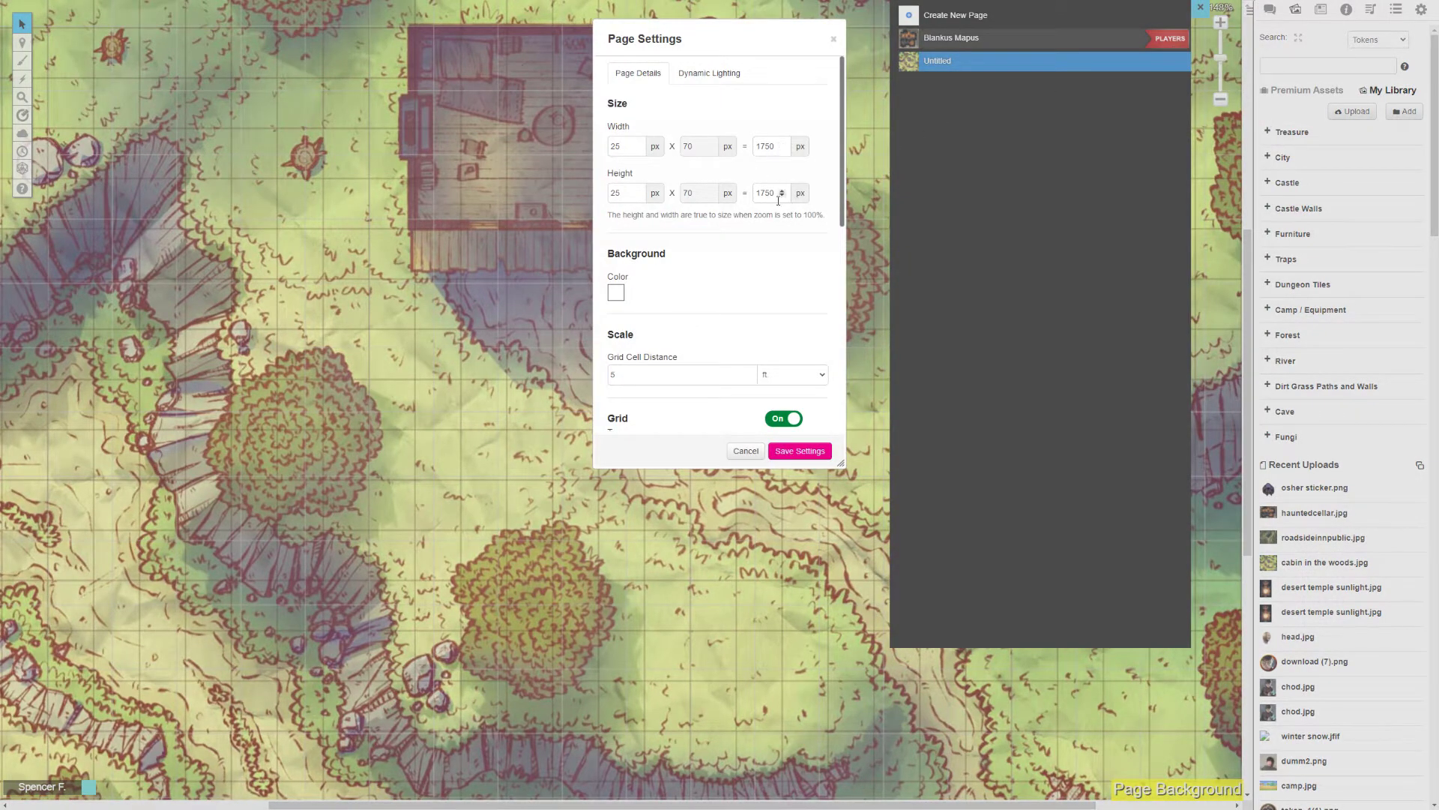
{"action": "left_click", "coordinate": [805, 454]}
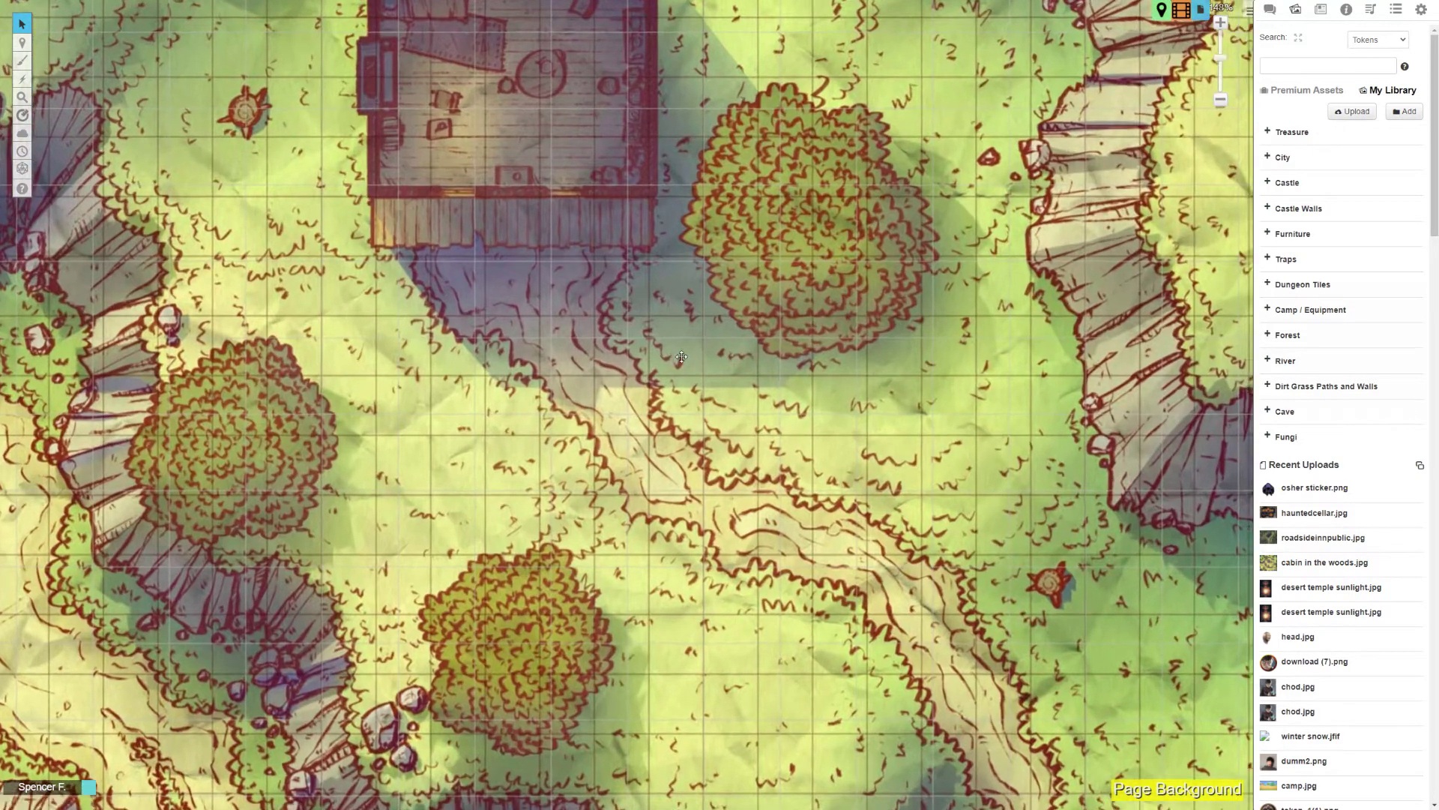
Start the Align to Grid tool on the forest cabin map at an area where its printed grid is clearly visible.
{"action": "scroll", "coordinate": [571, 285], "scroll_direction": "up", "scroll_amount": 2}
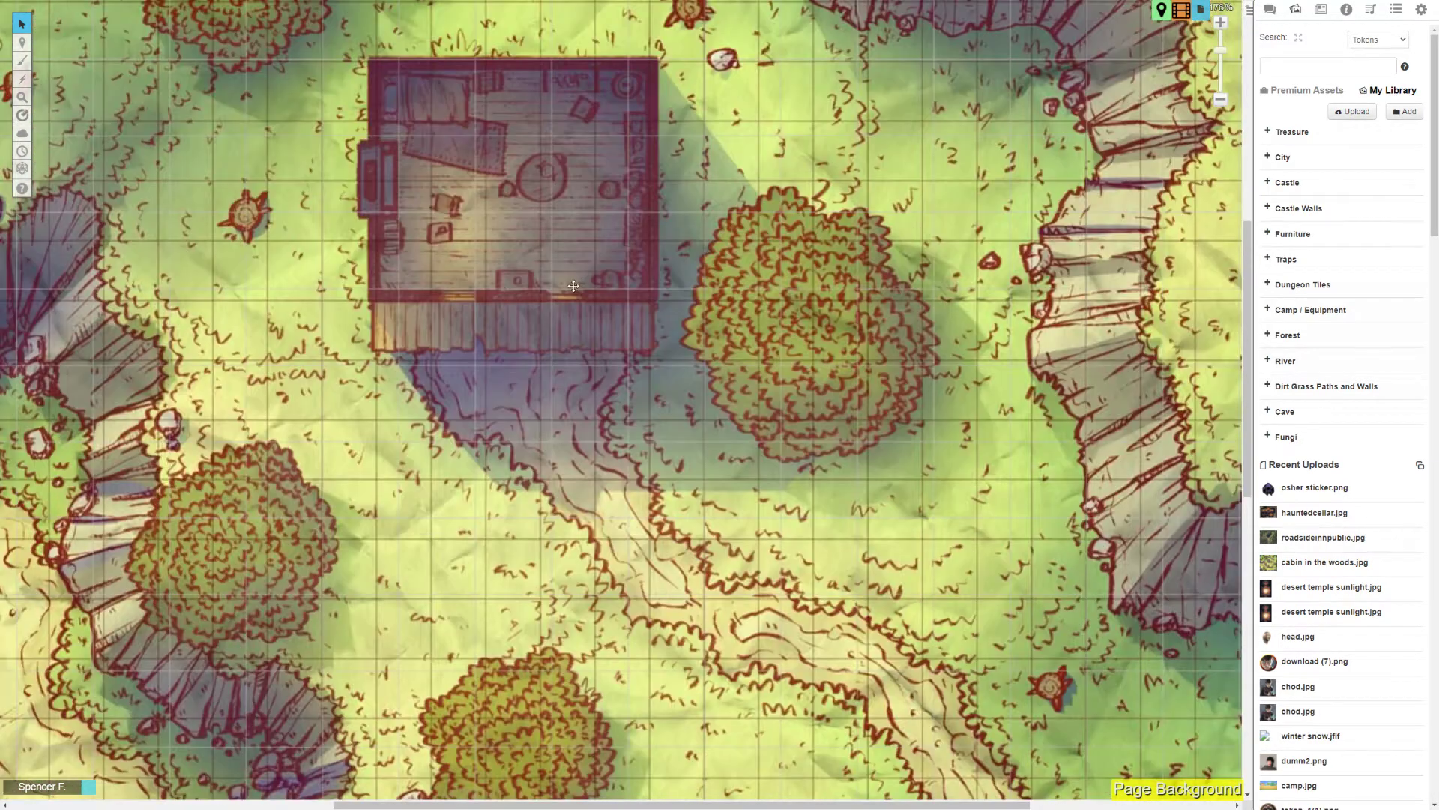
{"action": "scroll", "coordinate": [627, 386], "scroll_direction": "up", "scroll_amount": 3}
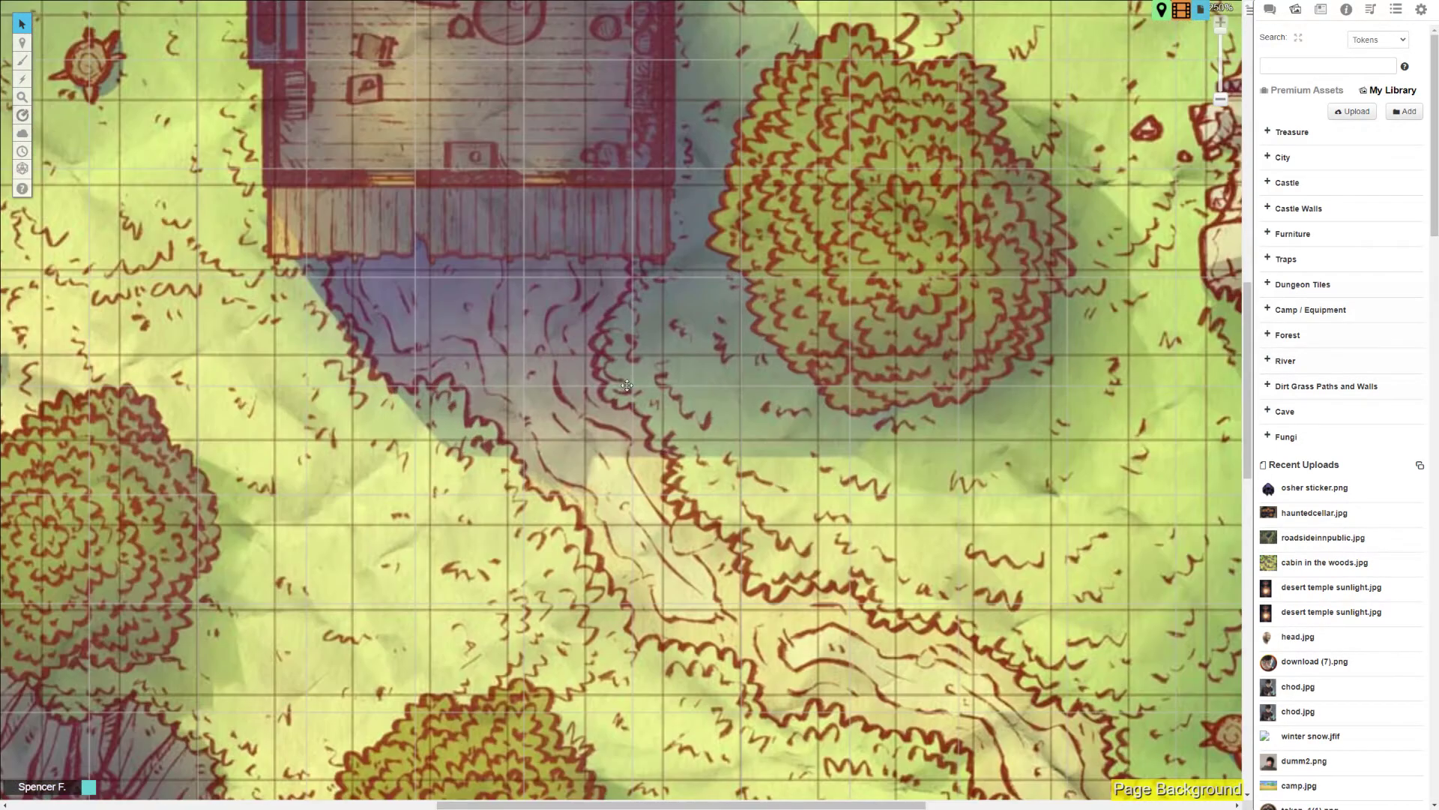
{"action": "right_click", "coordinate": [627, 386]}
{"action": "mouse_move", "coordinate": [661, 360]}
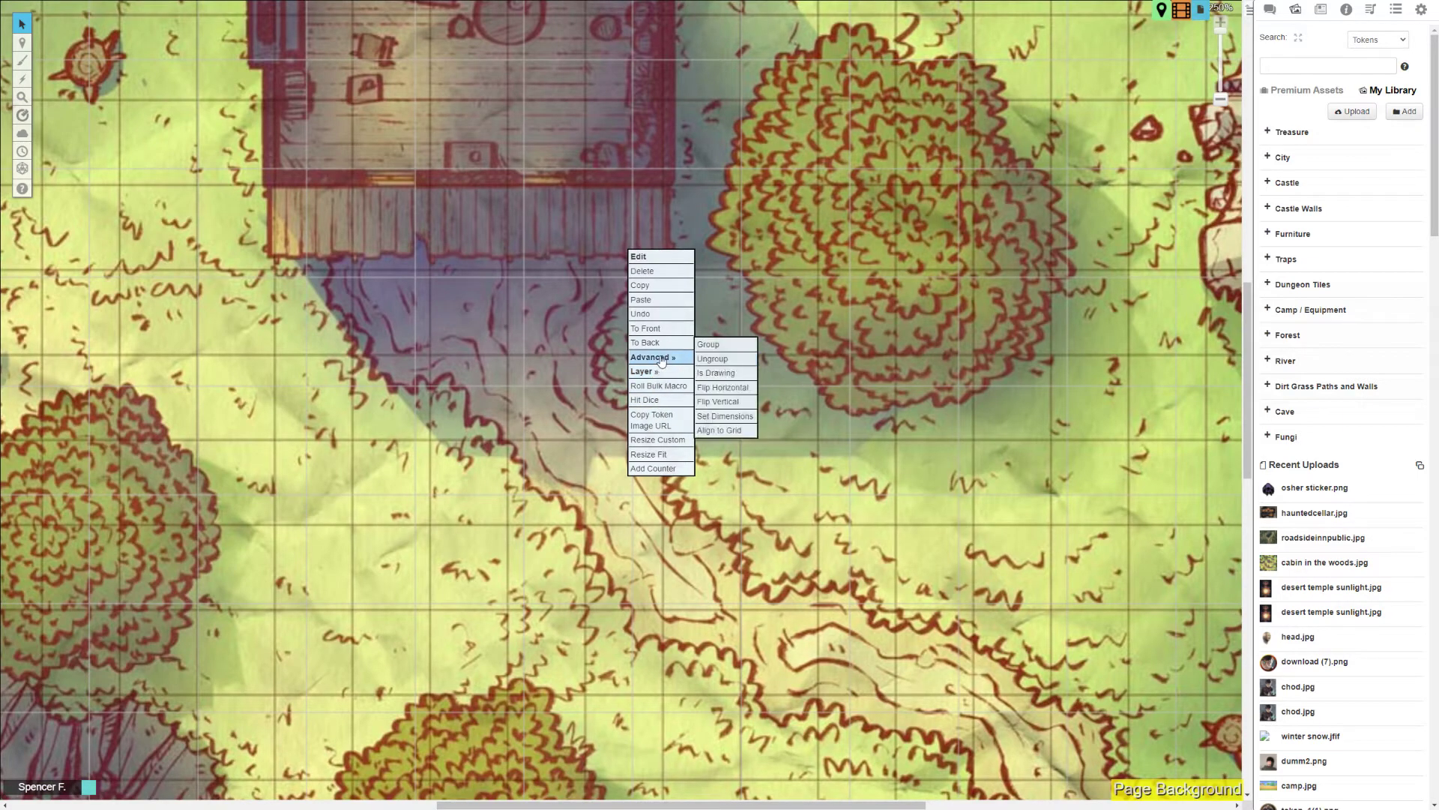
{"action": "left_click", "coordinate": [733, 430]}
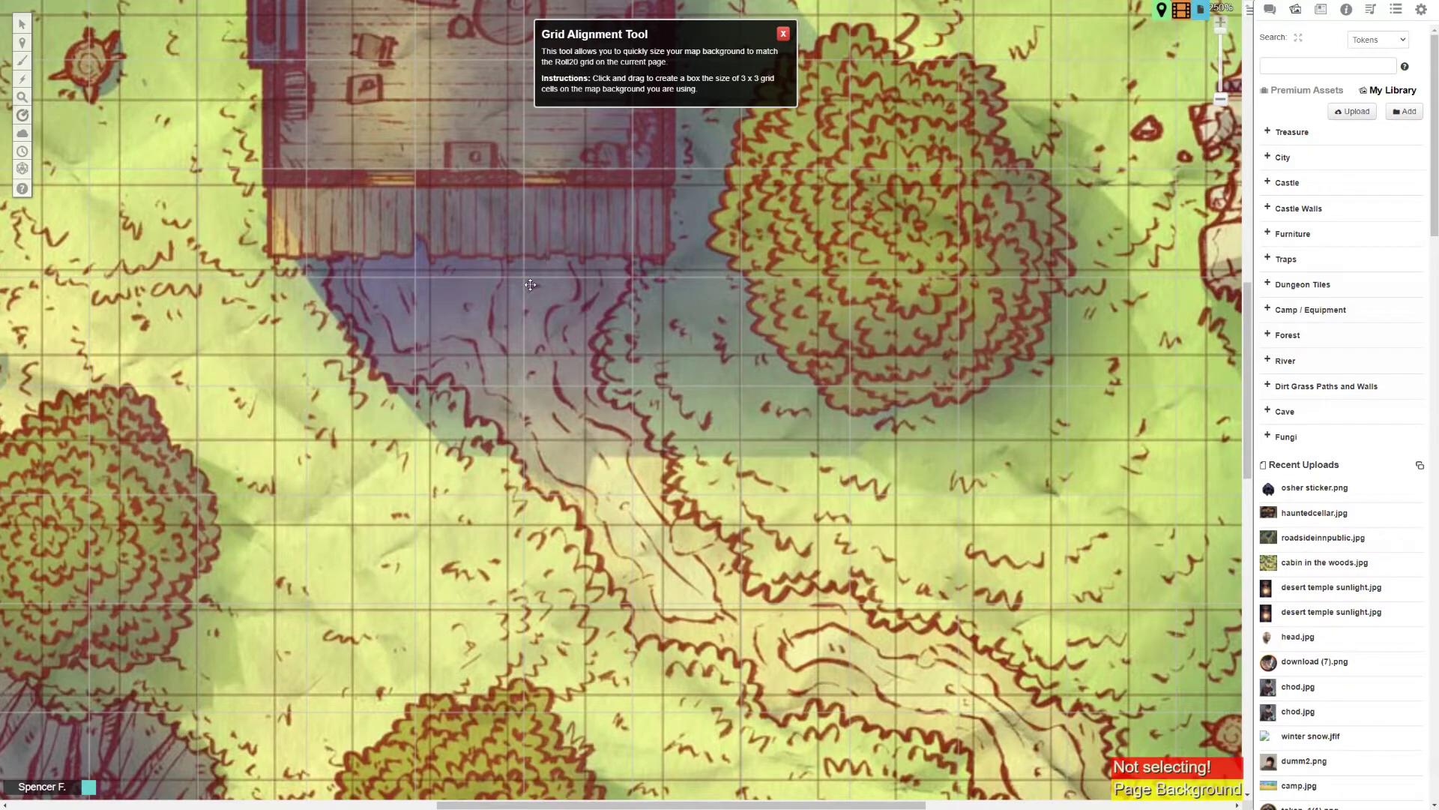
{"action": "right_click", "coordinate": [518, 279]}
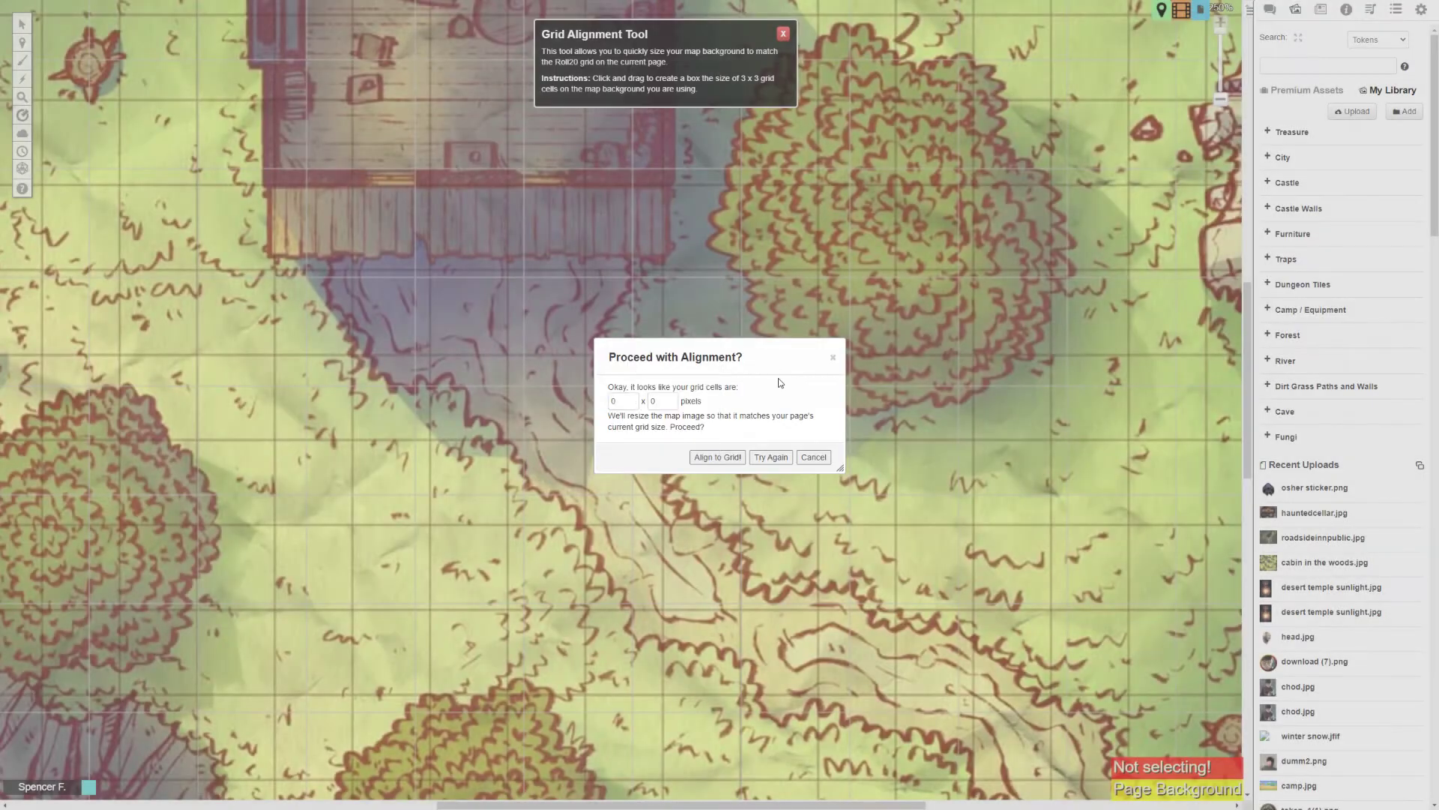
{"action": "left_click", "coordinate": [833, 358]}
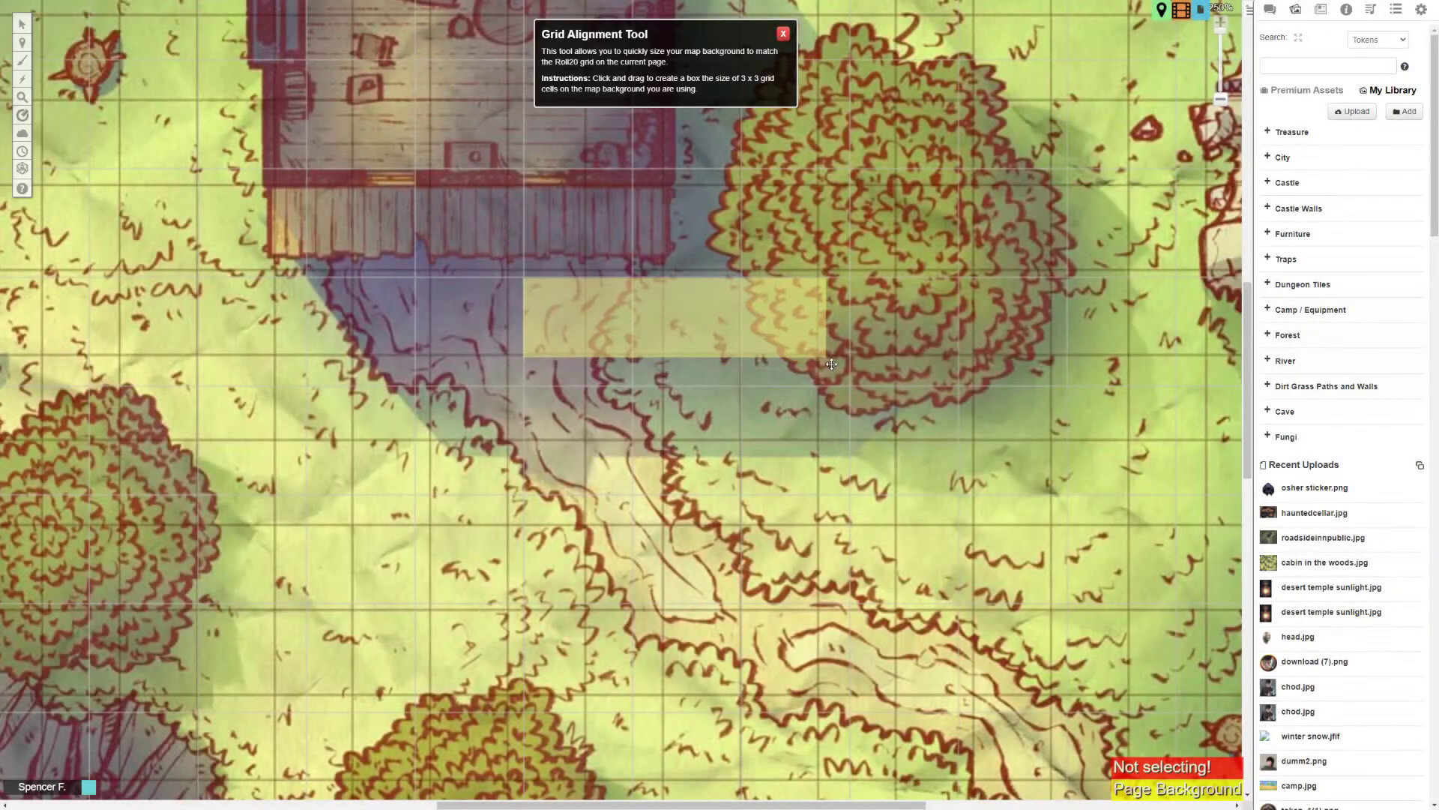
{"action": "mouse_move", "coordinate": [524, 278]}
{"action": "left_mouse_down"}
{"action": "mouse_move", "coordinate": [583, 315]}
{"action": "mouse_move", "coordinate": [600, 349]}
{"action": "mouse_move", "coordinate": [514, 277]}
{"action": "left_mouse_up"}
{"action": "right_click", "coordinate": [571, 331]}
{"action": "key", "text": "Escape"}
{"action": "right_click", "coordinate": [515, 276]}
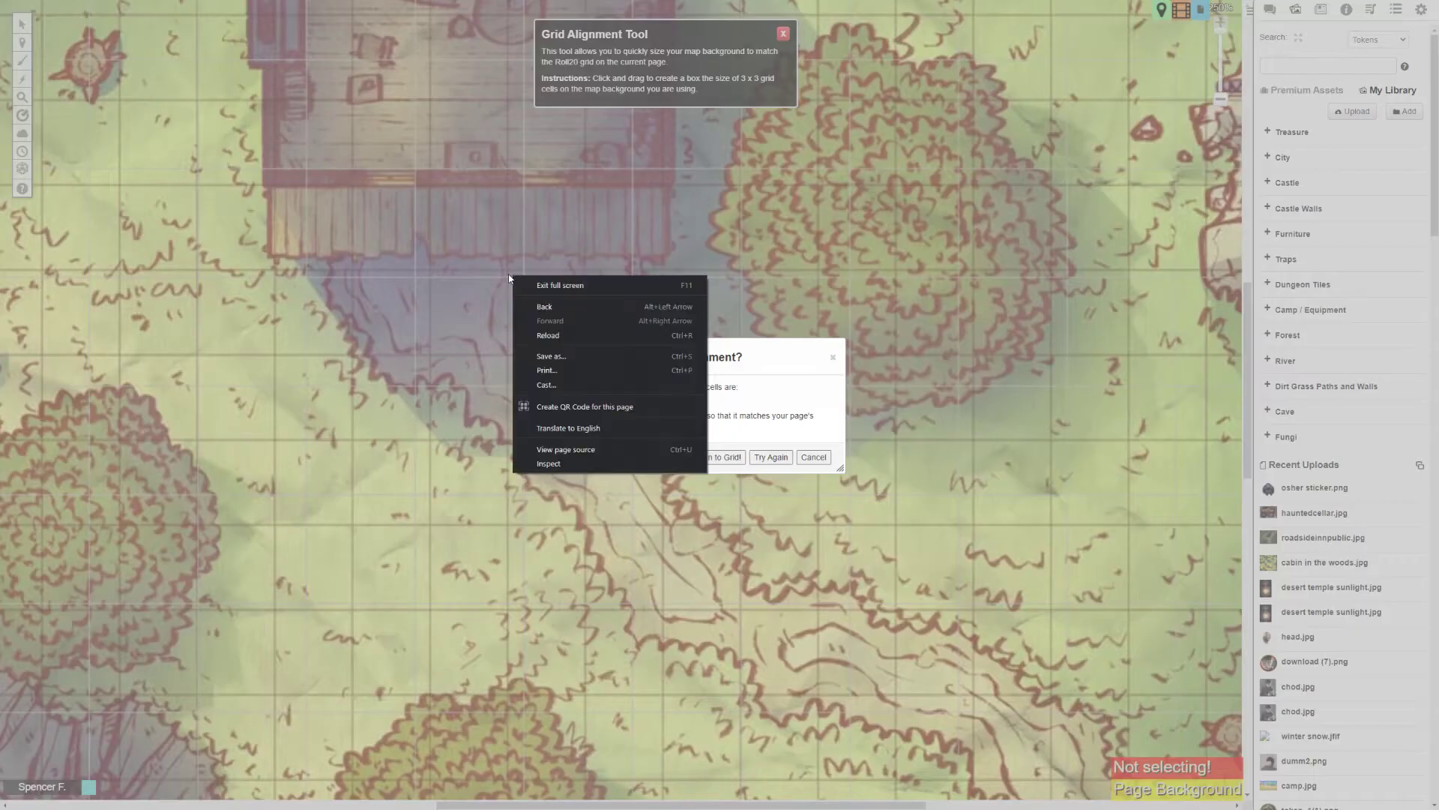
{"action": "key", "text": "Escape"}
{"action": "left_click", "coordinate": [514, 277]}
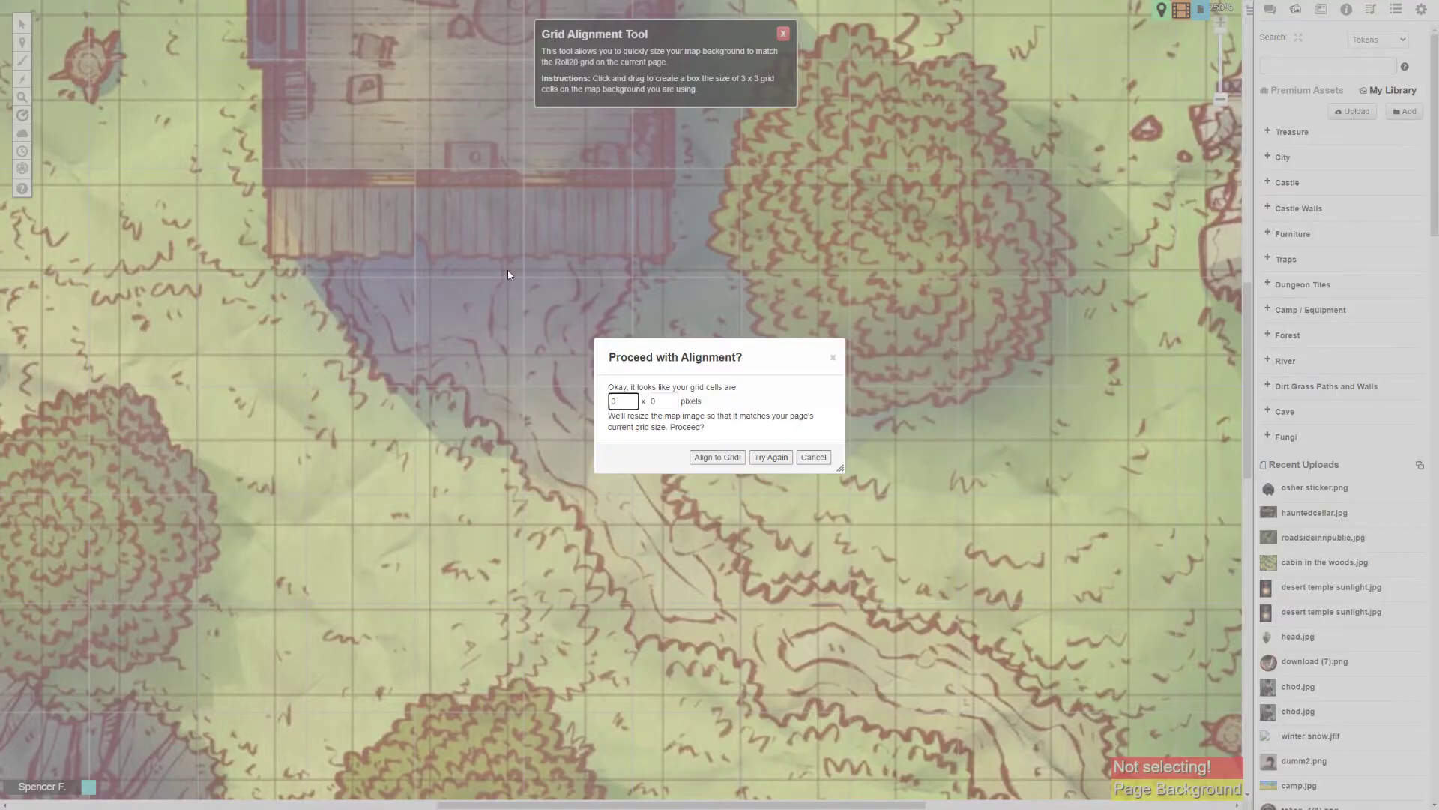
{"action": "key", "text": "Escape"}
{"action": "left_click_drag", "start_coordinate": [506, 268], "coordinate": [548, 303]}
{"action": "key", "text": "Escape"}
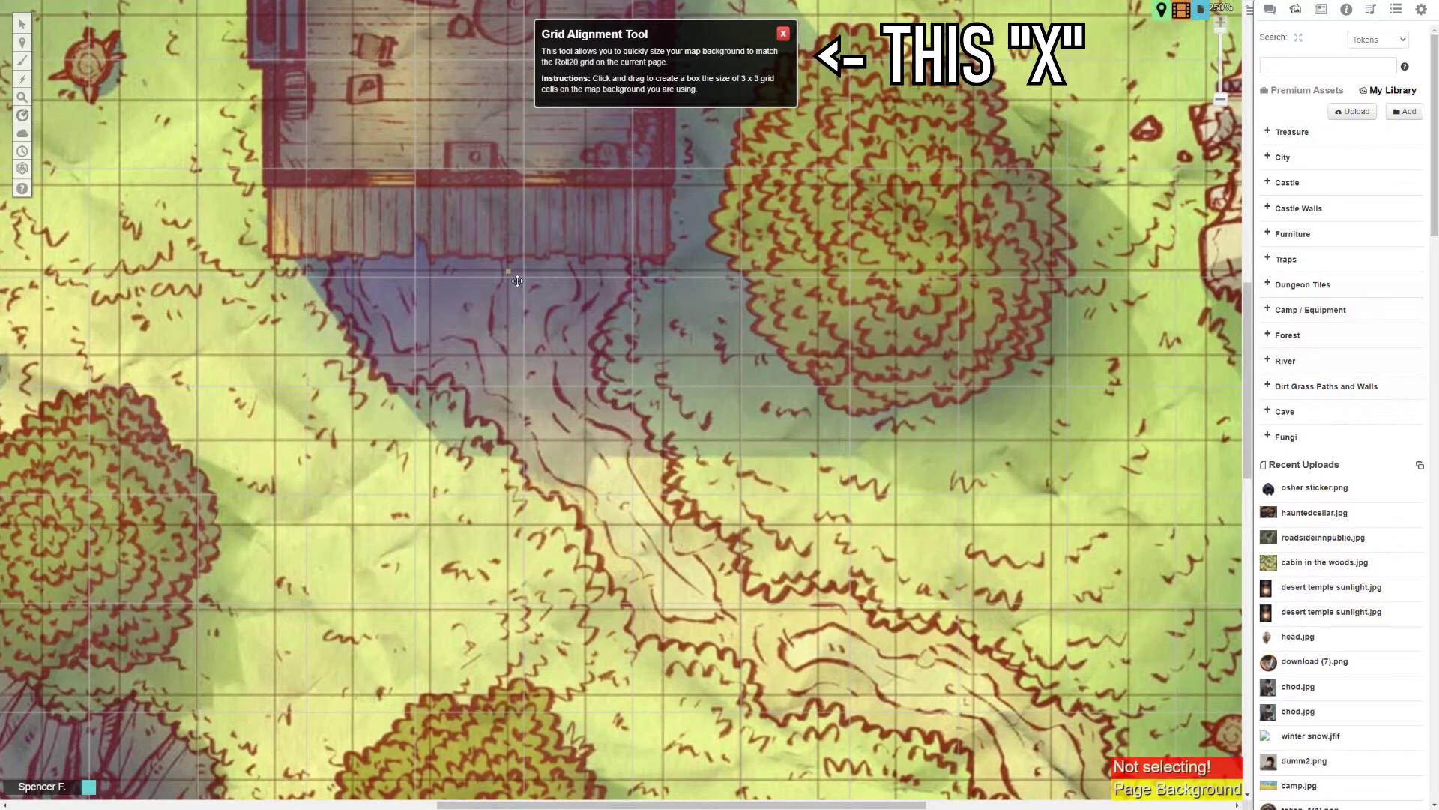
{"action": "right_click", "coordinate": [513, 272]}
{"action": "left_click", "coordinate": [509, 274]}
{"action": "key", "text": "Escape"}
Mark a box covering 3 x 3 of the forest cabin map's printed grid cells, starting from a printed line intersection.
{"action": "left_click_drag", "start_coordinate": [508, 270], "coordinate": [741, 524]}
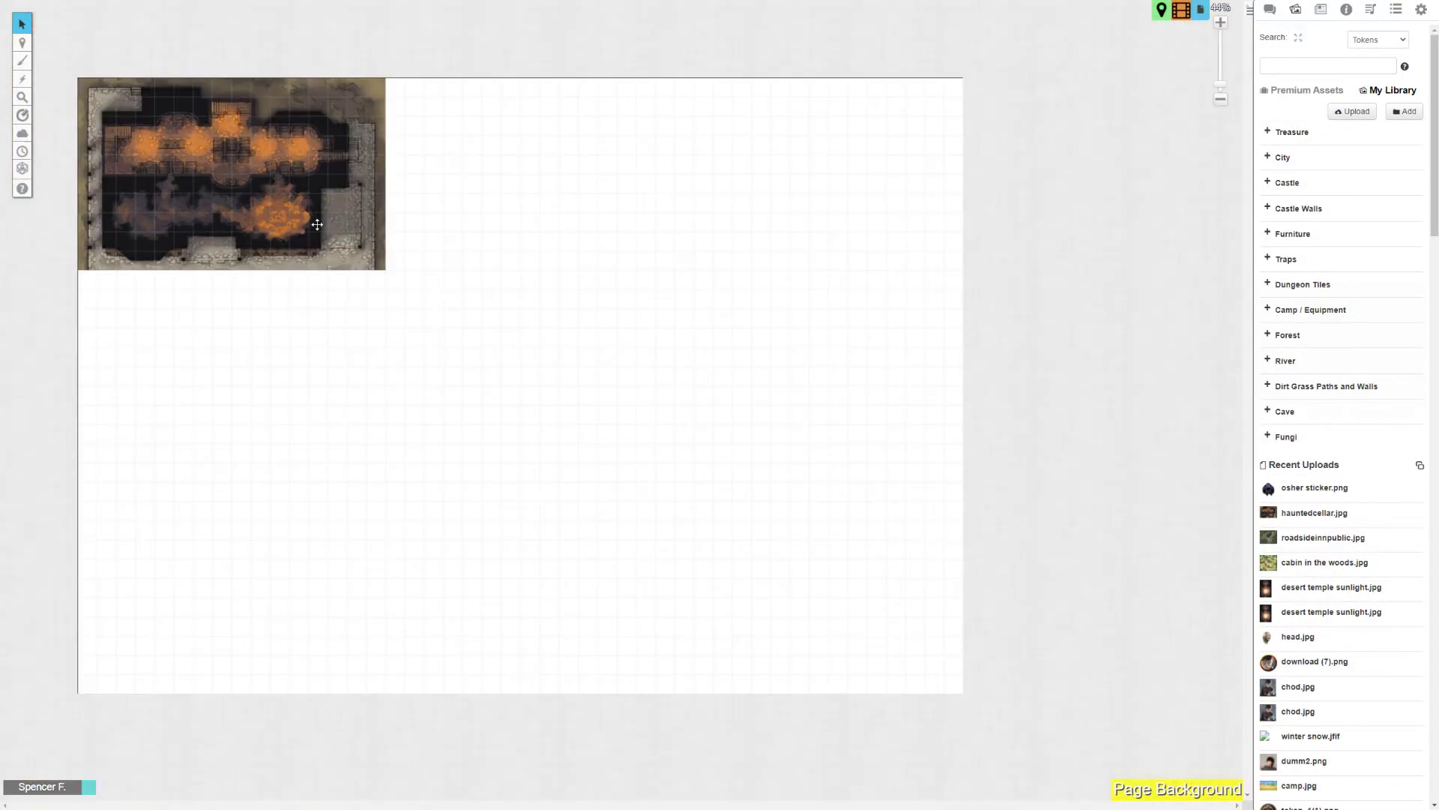
Enlarge the small cellar map from its free corner until it covers the full page, and inspect its fit to the grid.
{"action": "left_click_drag", "start_coordinate": [392, 275], "coordinate": [962, 694]}
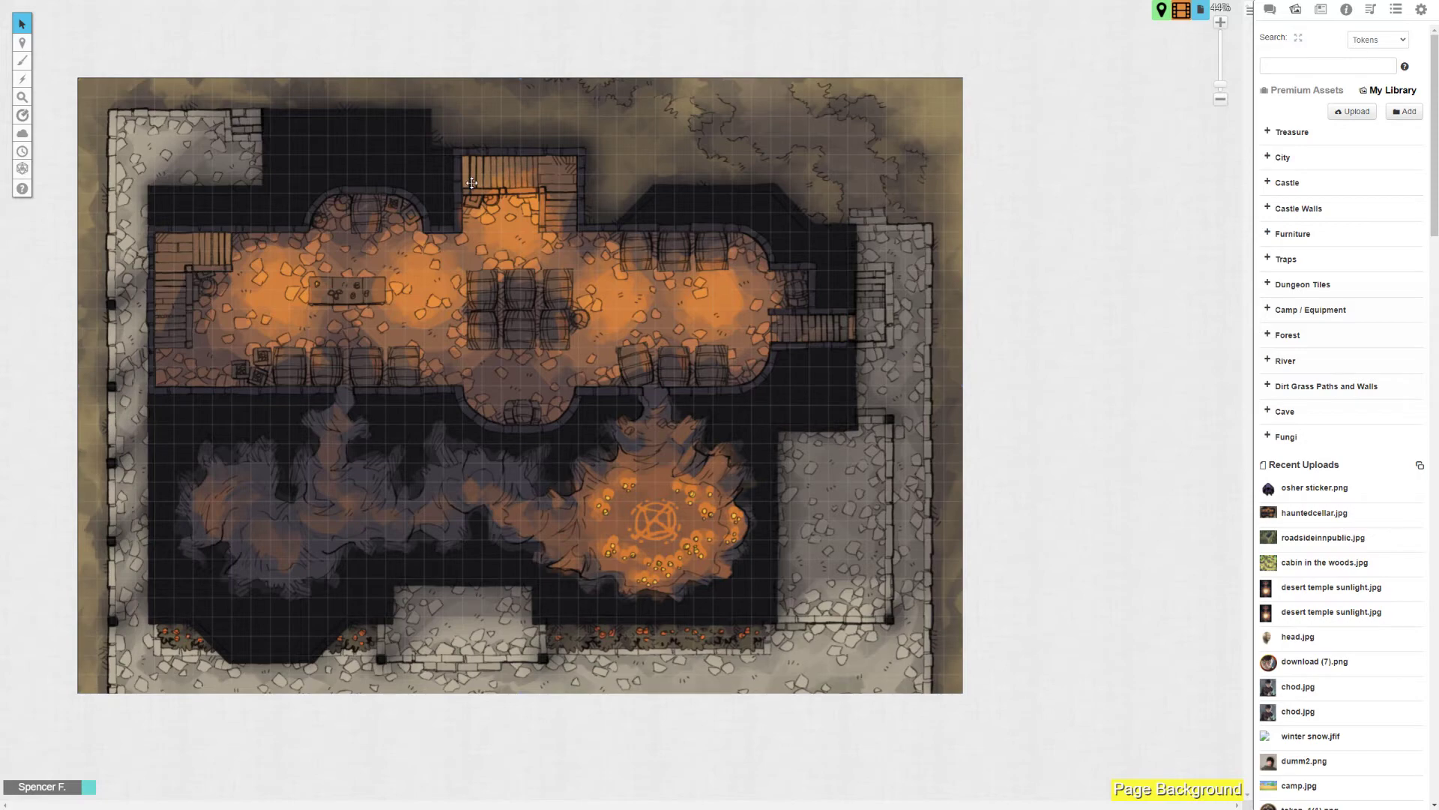
{"action": "scroll", "coordinate": [471, 182], "scroll_direction": "up", "scroll_amount": 5}
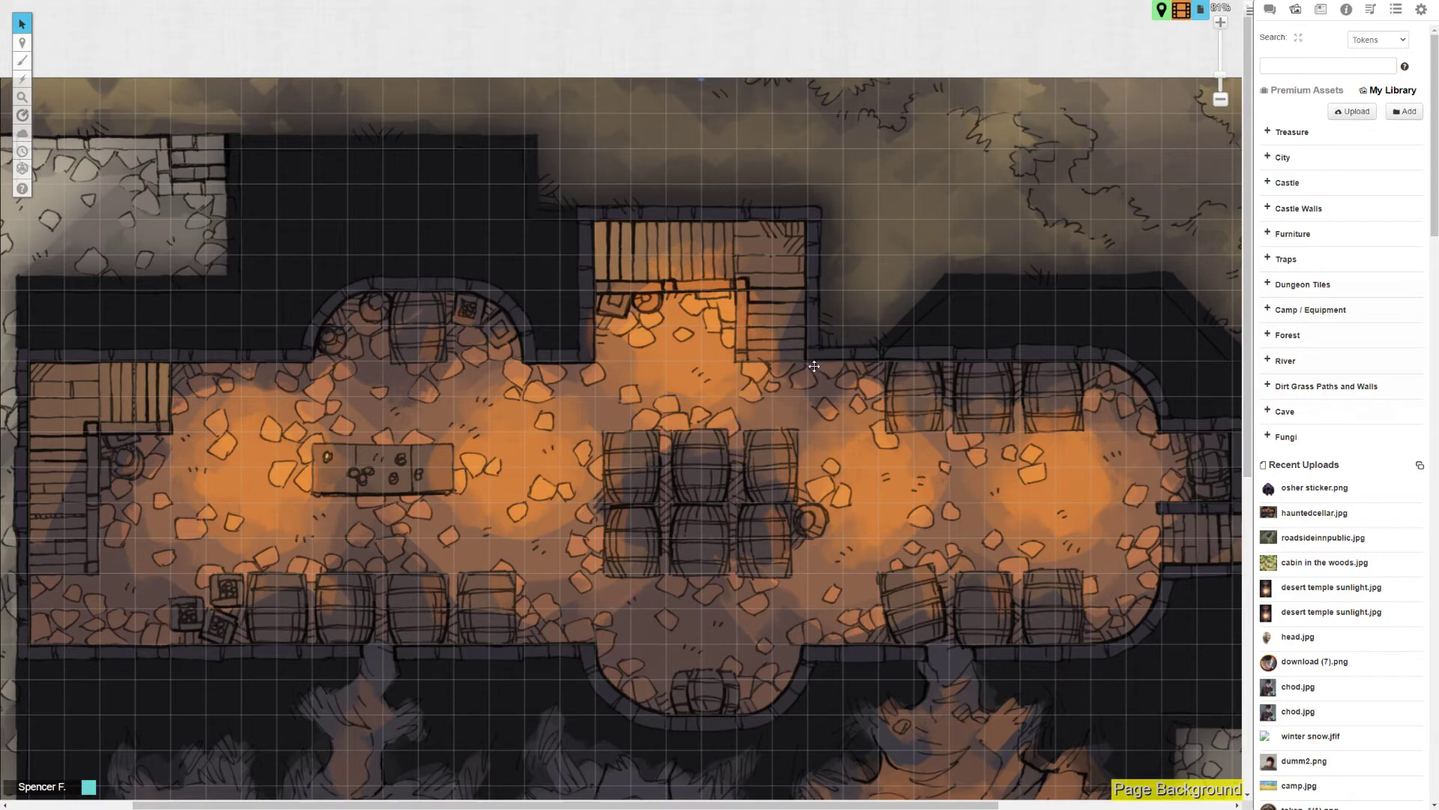
{"action": "scroll", "coordinate": [814, 366], "scroll_direction": "down", "scroll_amount": 6}
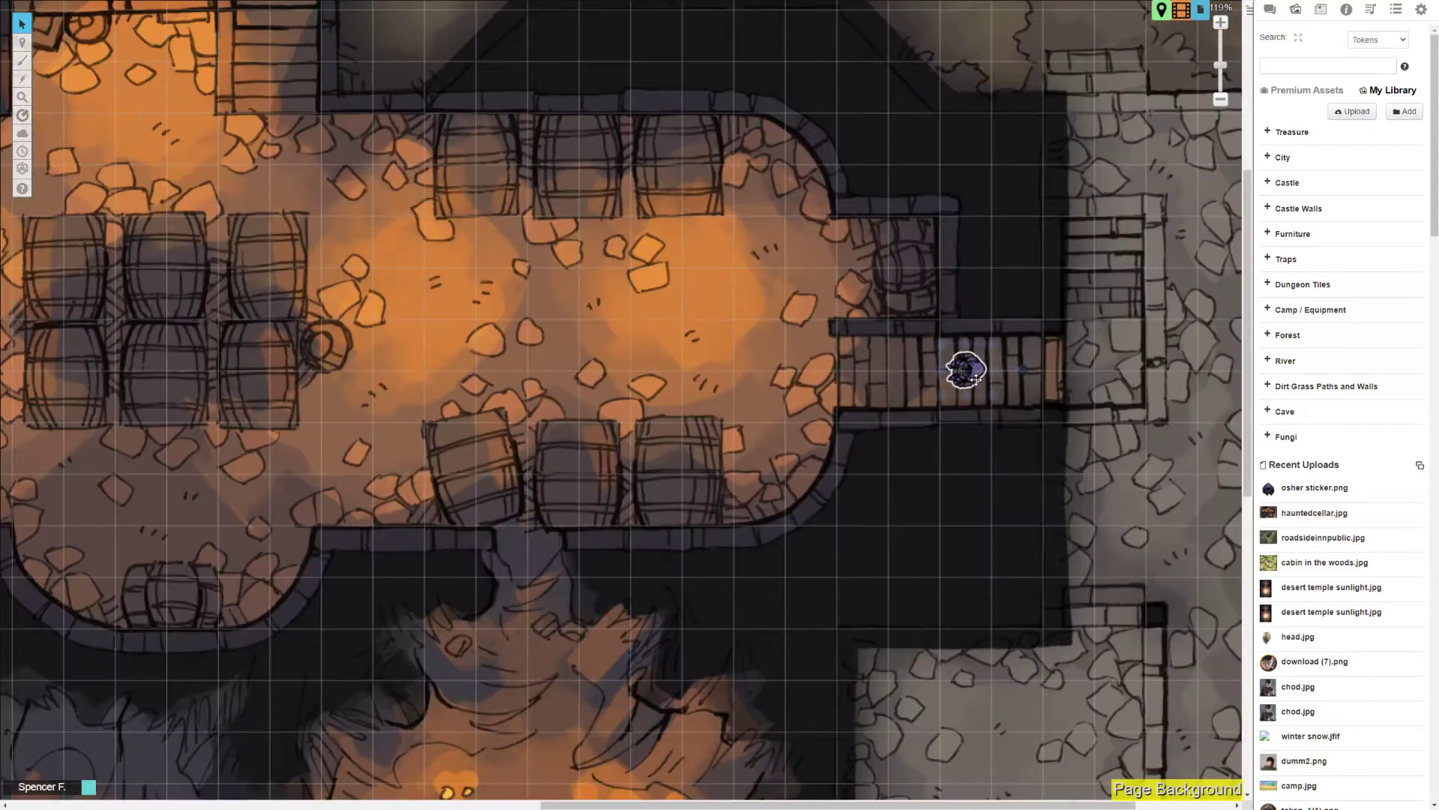
Move the hooded figure token five grid squares from the stairs onto the cellar floor.
{"action": "left_click", "coordinate": [964, 346]}
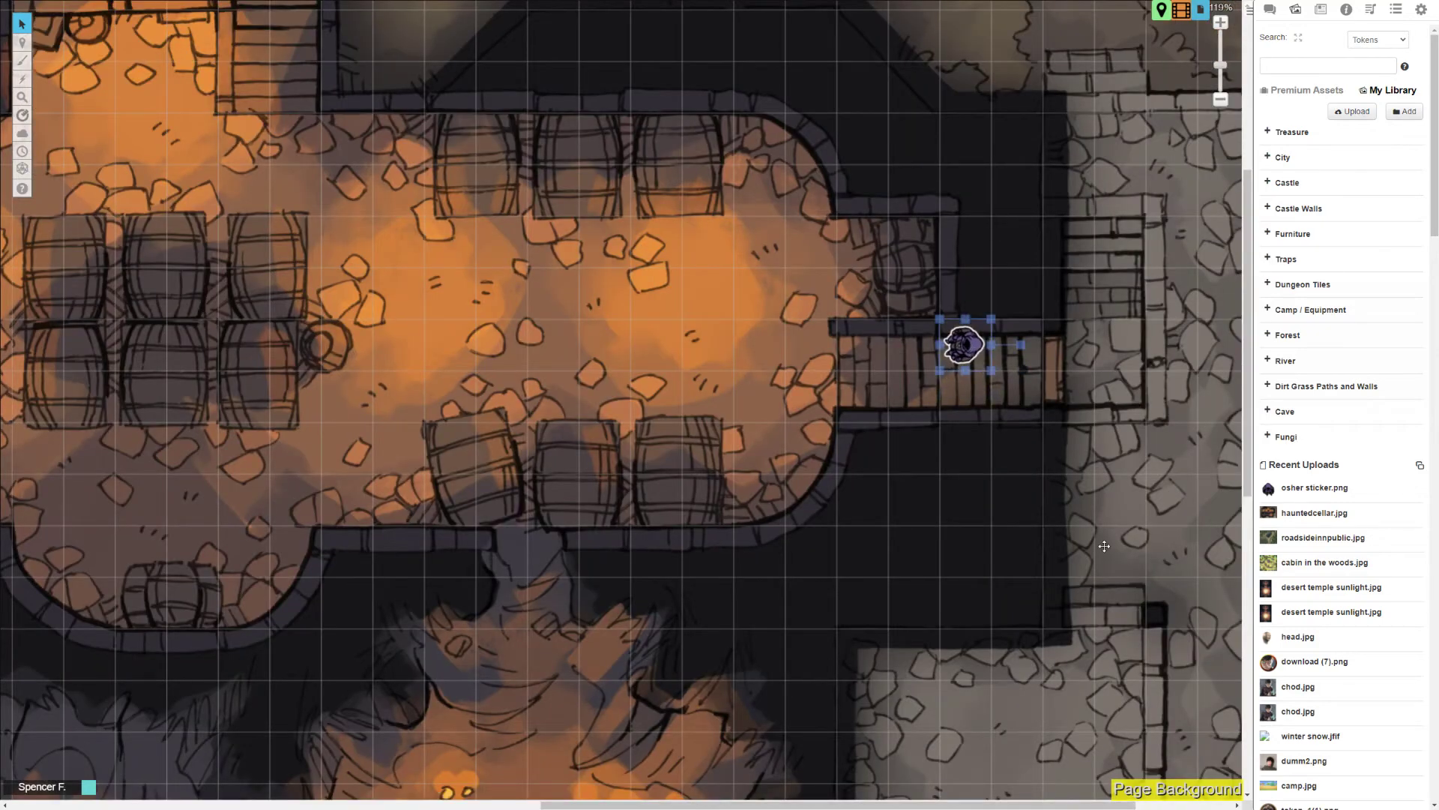
{"action": "key", "text": "Left"}
{"action": "key", "text": "Left"}
{"action": "key", "text": "Left"}
{"action": "key", "text": "Left"}
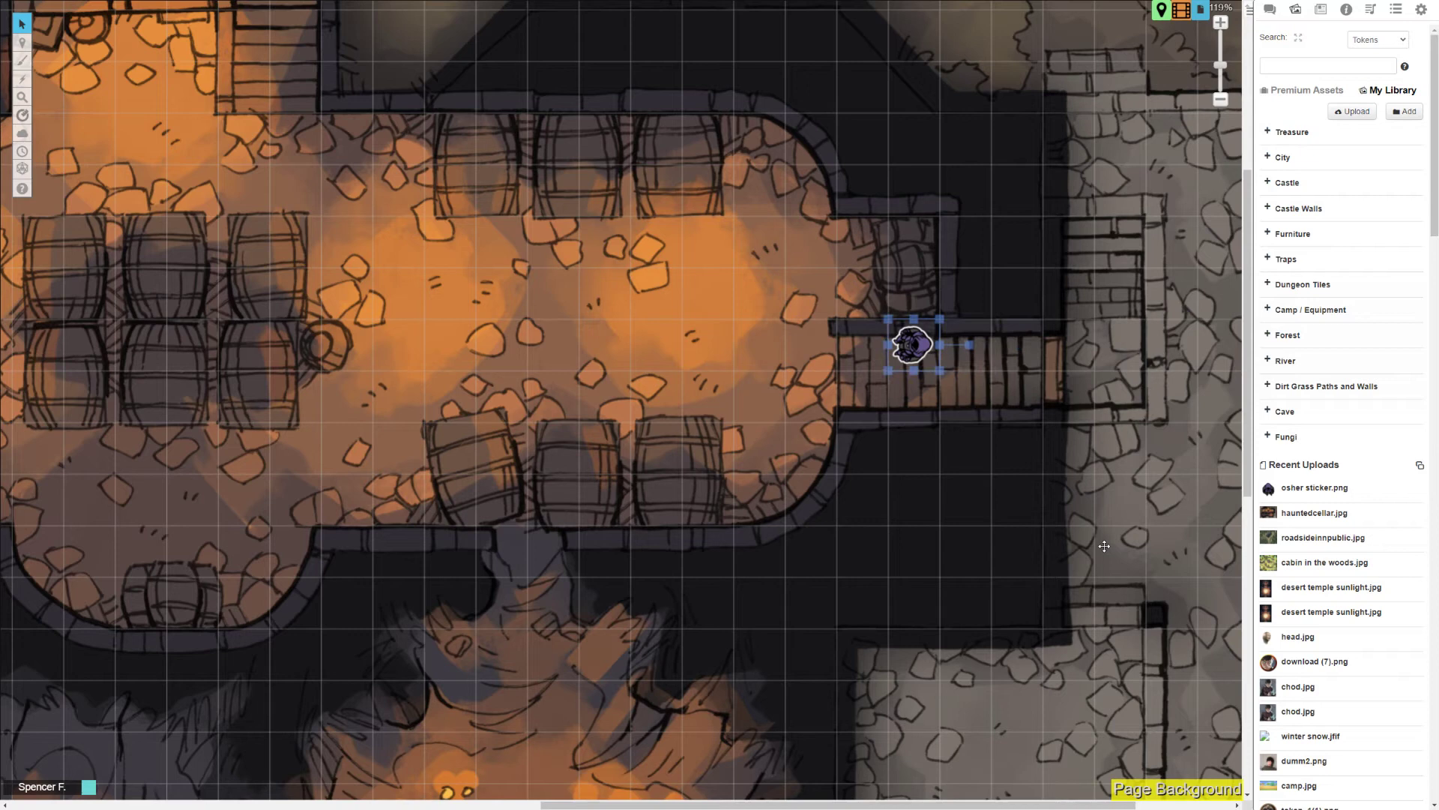
{"action": "key", "text": "Left"}
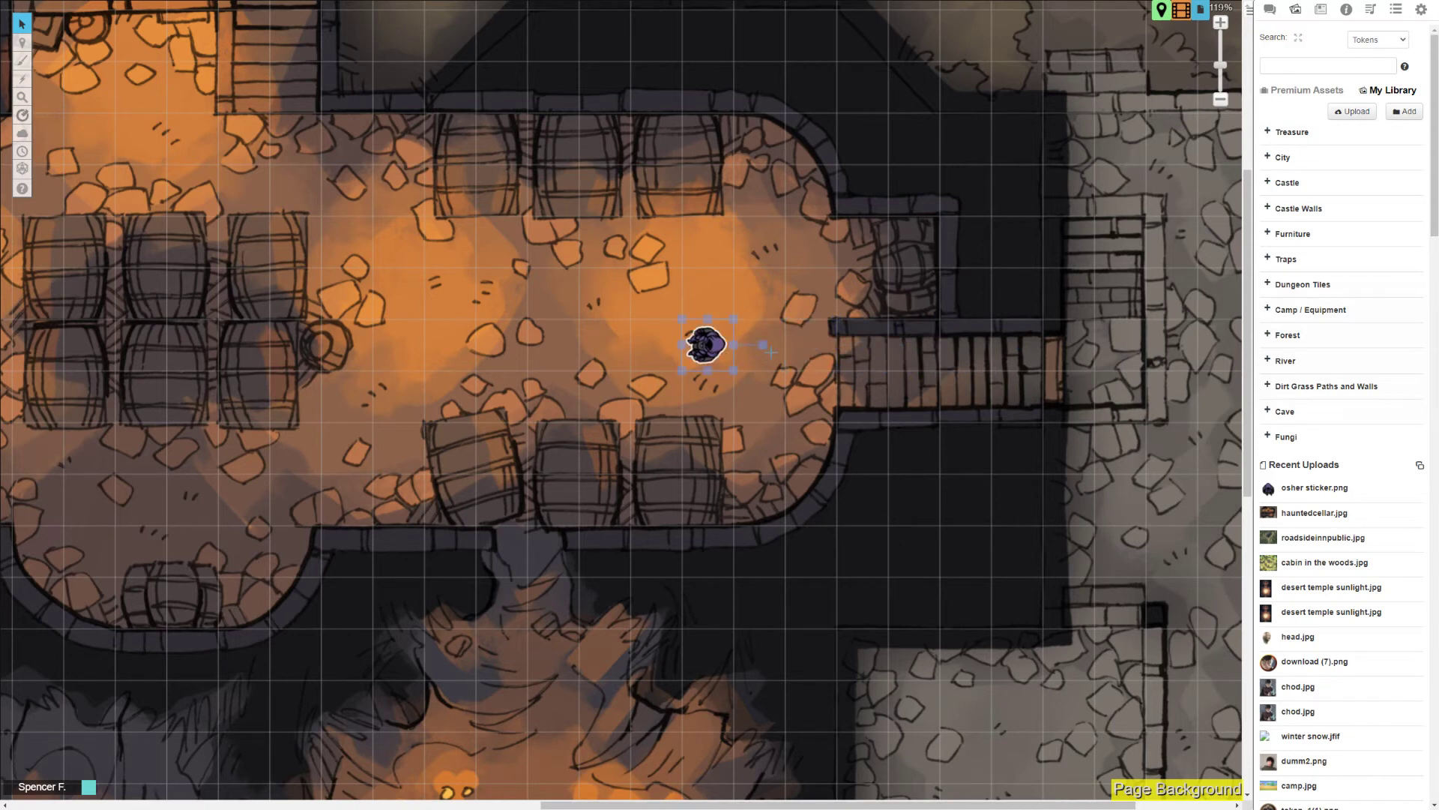
Rotate the hooded figure token a quarter turn, and enlarge it to two by two grid squares.
{"action": "left_click_drag", "start_coordinate": [766, 347], "coordinate": [705, 186]}
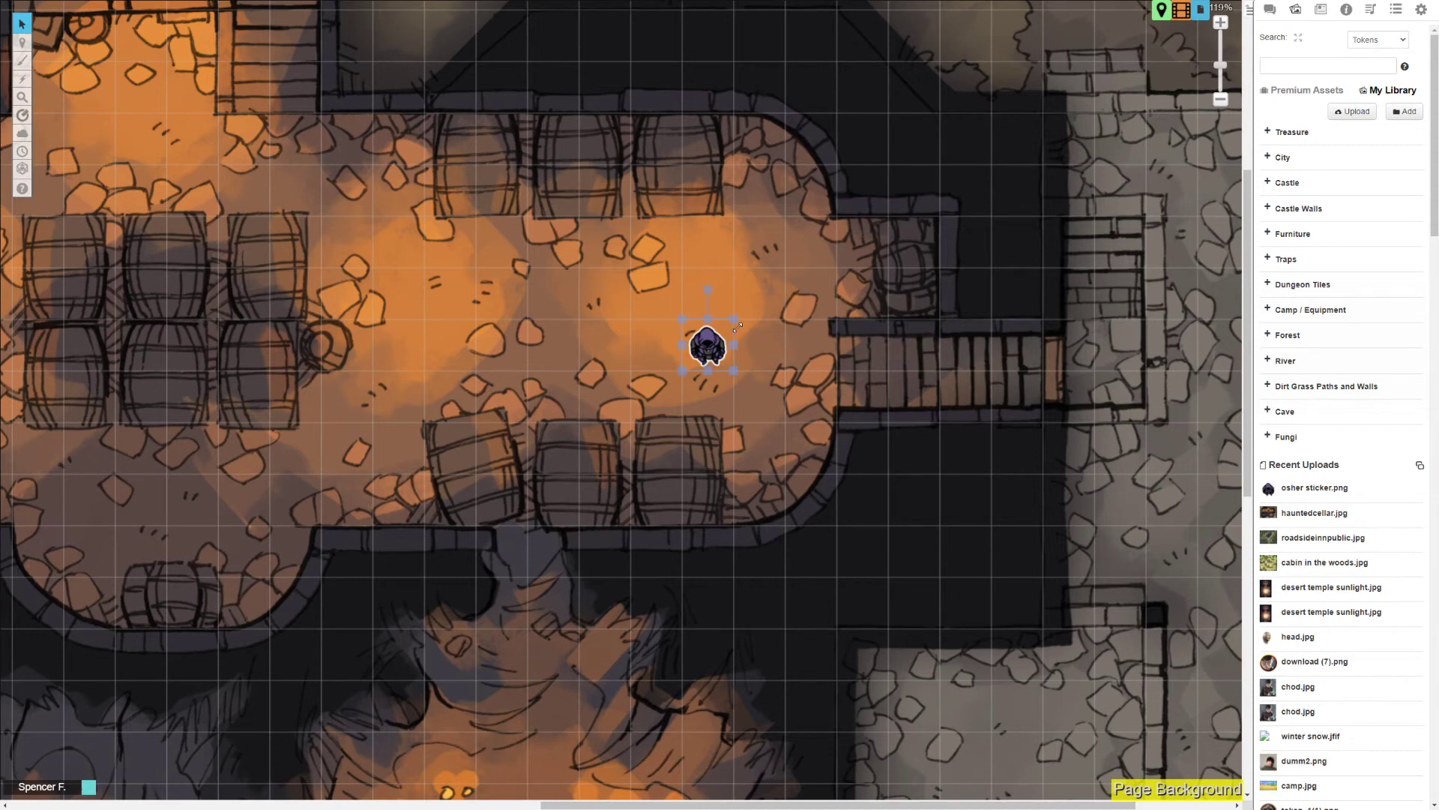
{"action": "left_click_drag", "start_coordinate": [734, 325], "coordinate": [824, 322]}
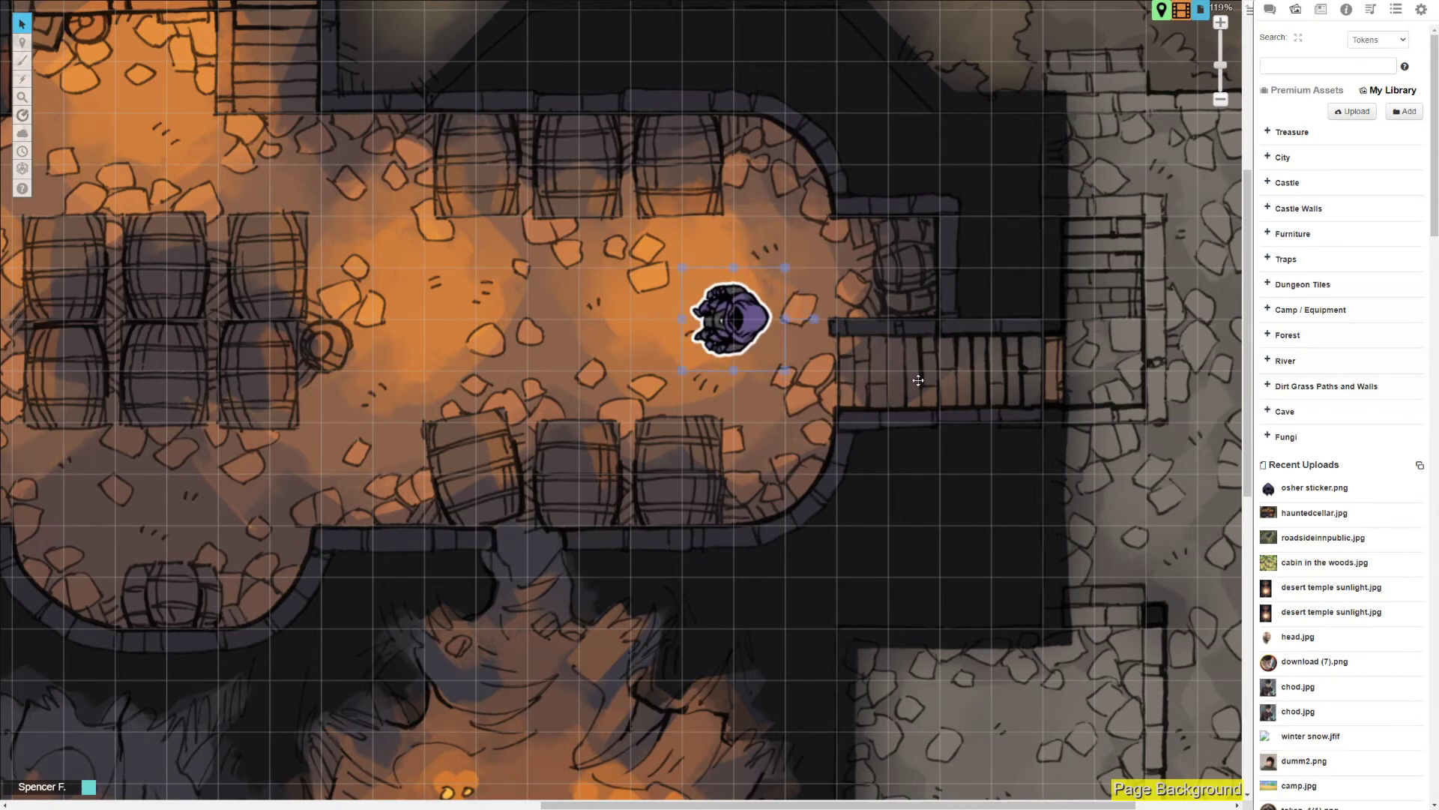
Move the enlarged token square by square across the cellar to the floor below the central barrel stack, and rotate it.
{"action": "key", "text": "Left"}
{"action": "key", "text": "Left"}
{"action": "key", "text": "Left"}
{"action": "key", "text": "Left"}
{"action": "key", "text": "Left"}
{"action": "key", "text": "Left"}
{"action": "key", "text": "Left"}
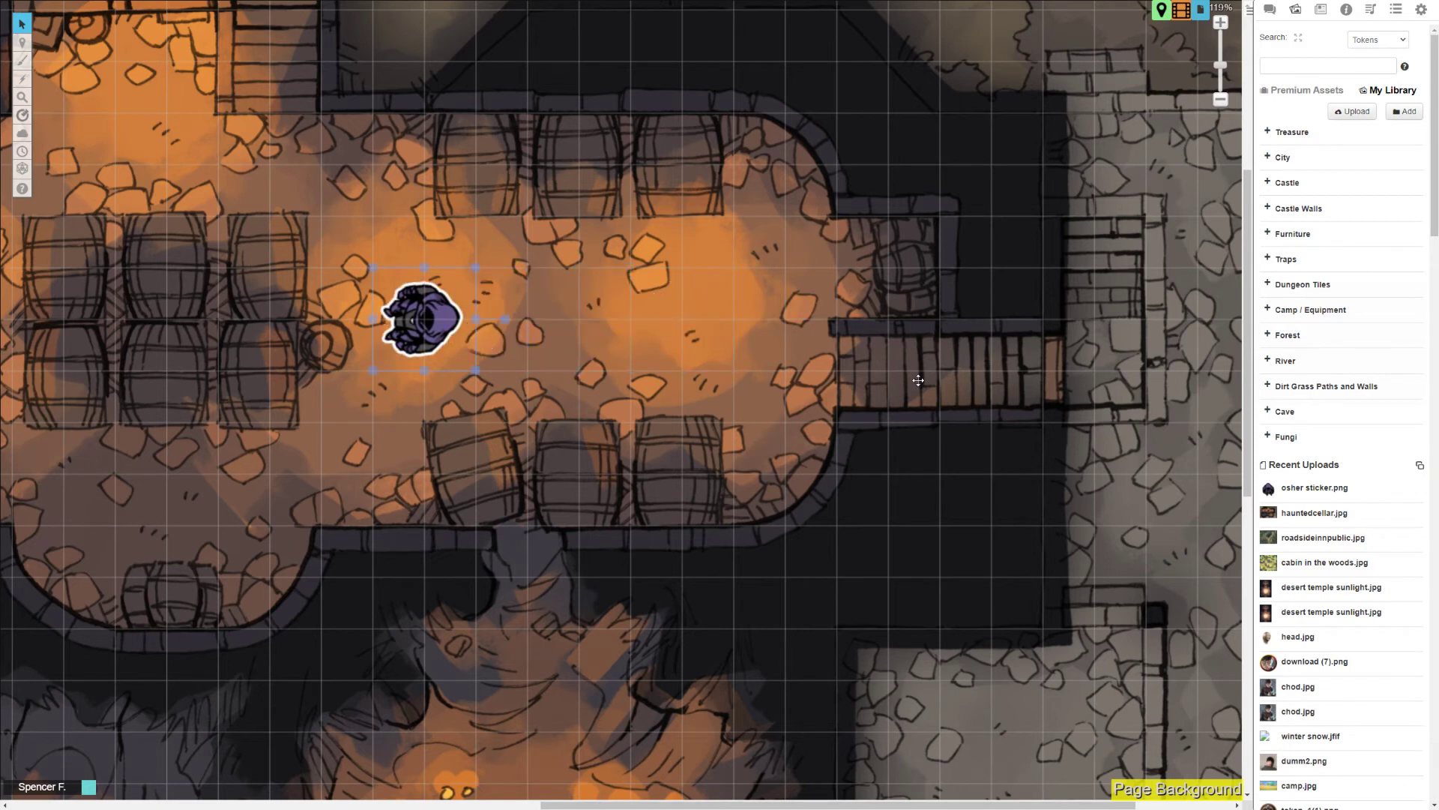
{"action": "key", "text": "Down"}
{"action": "key", "text": "Down"}
{"action": "key", "text": "Left"}
{"action": "key", "text": "Down"}
{"action": "key", "text": "Left"}
{"action": "key", "text": "Left"}
{"action": "key", "text": "Left"}
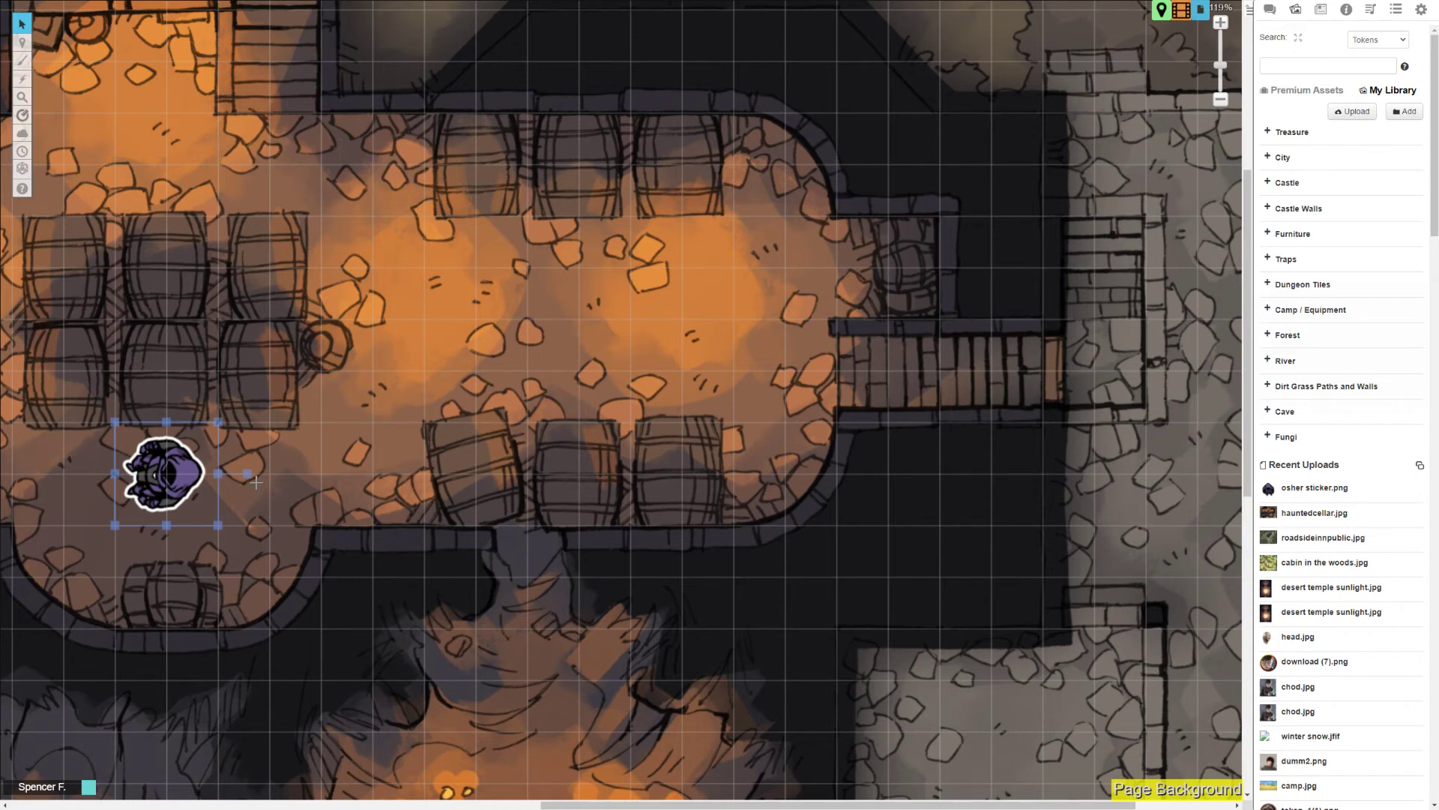
{"action": "left_click_drag", "start_coordinate": [255, 482], "coordinate": [119, 422]}
Set the grid cell width of the Blankus Mapus page to 140 px and save the page settings.
{"action": "left_click", "coordinate": [1182, 9]}
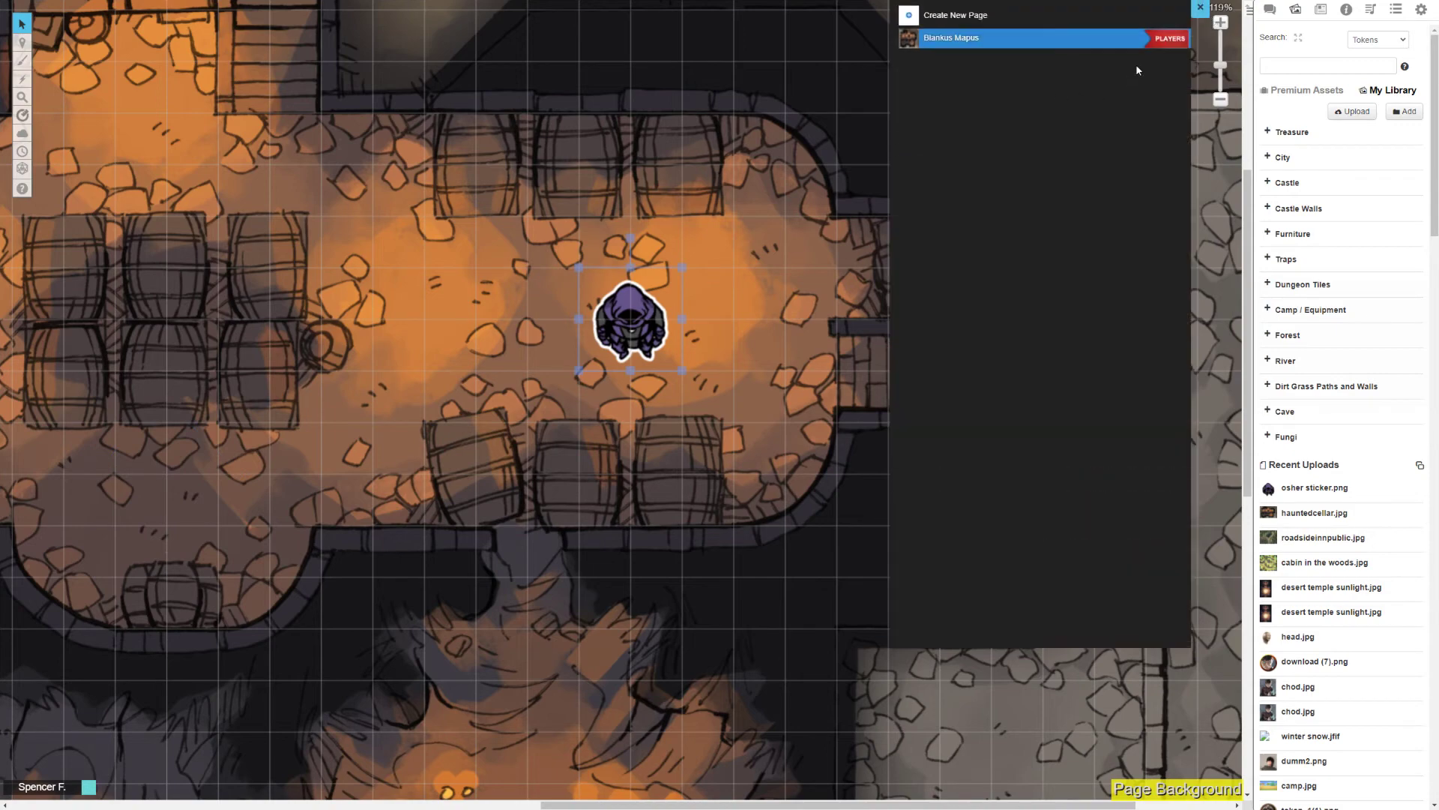
{"action": "left_click", "coordinate": [1131, 38]}
{"action": "scroll", "coordinate": [712, 299], "scroll_direction": "down", "scroll_amount": 3}
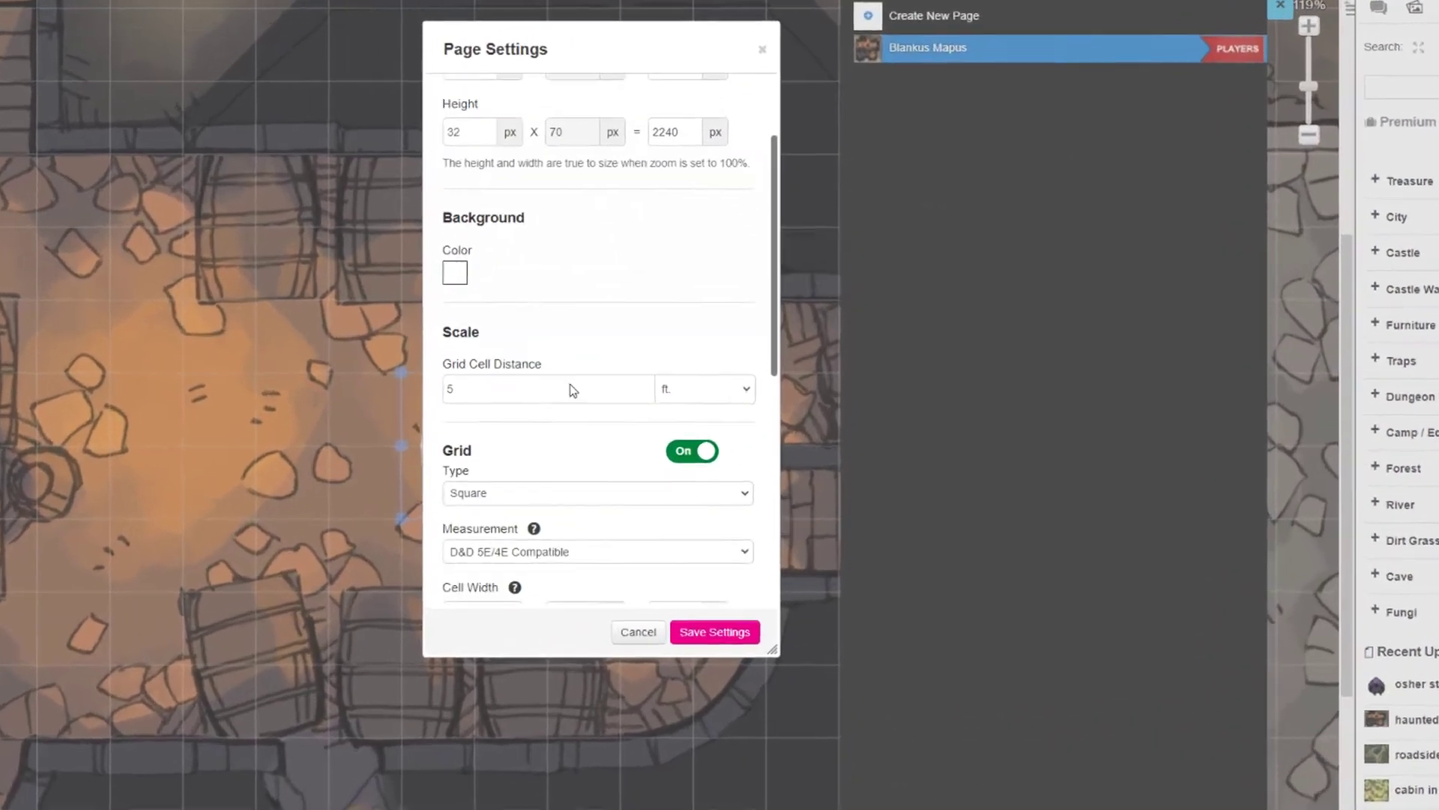
{"action": "scroll", "coordinate": [502, 435], "scroll_direction": "down", "scroll_amount": 4}
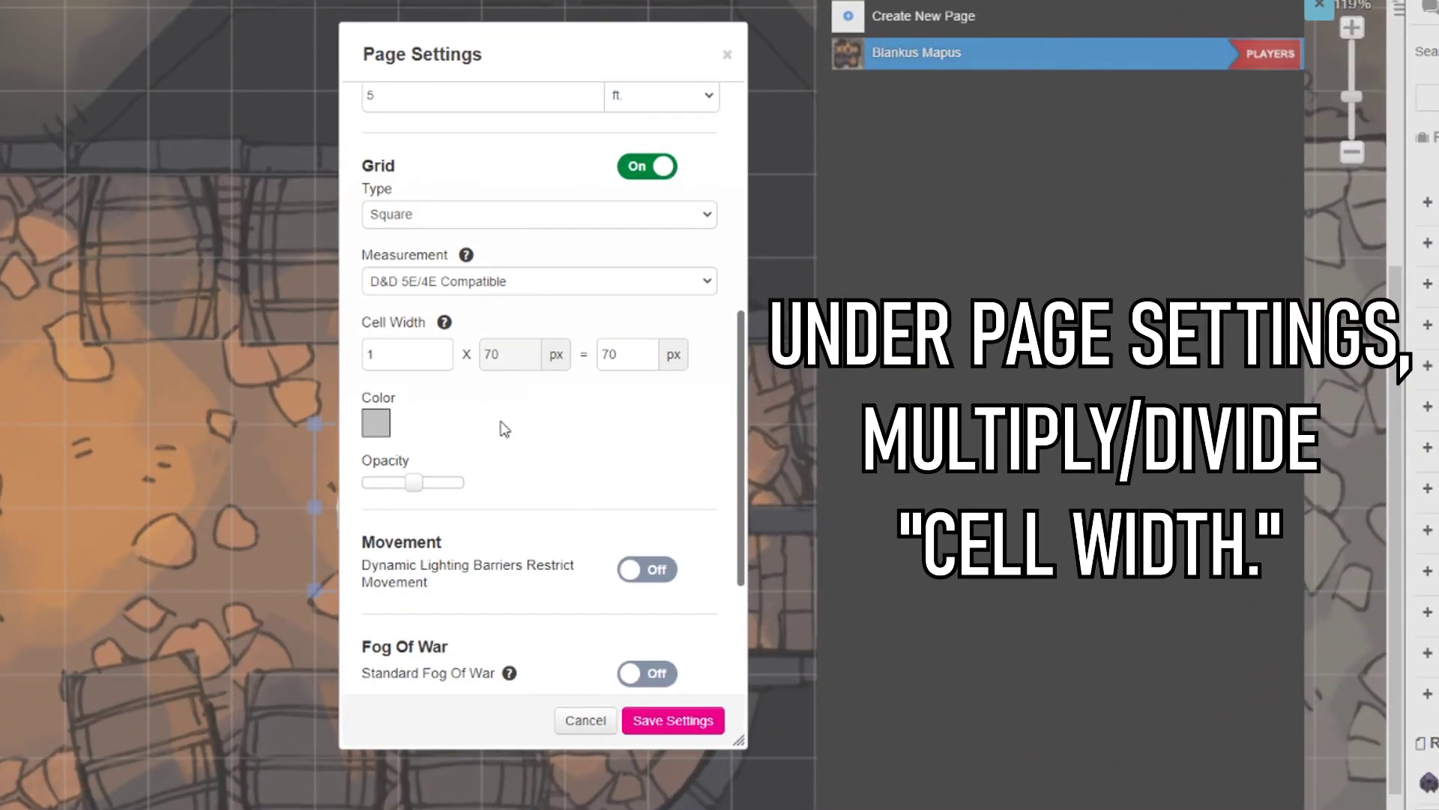
{"action": "double_click", "coordinate": [637, 354]}
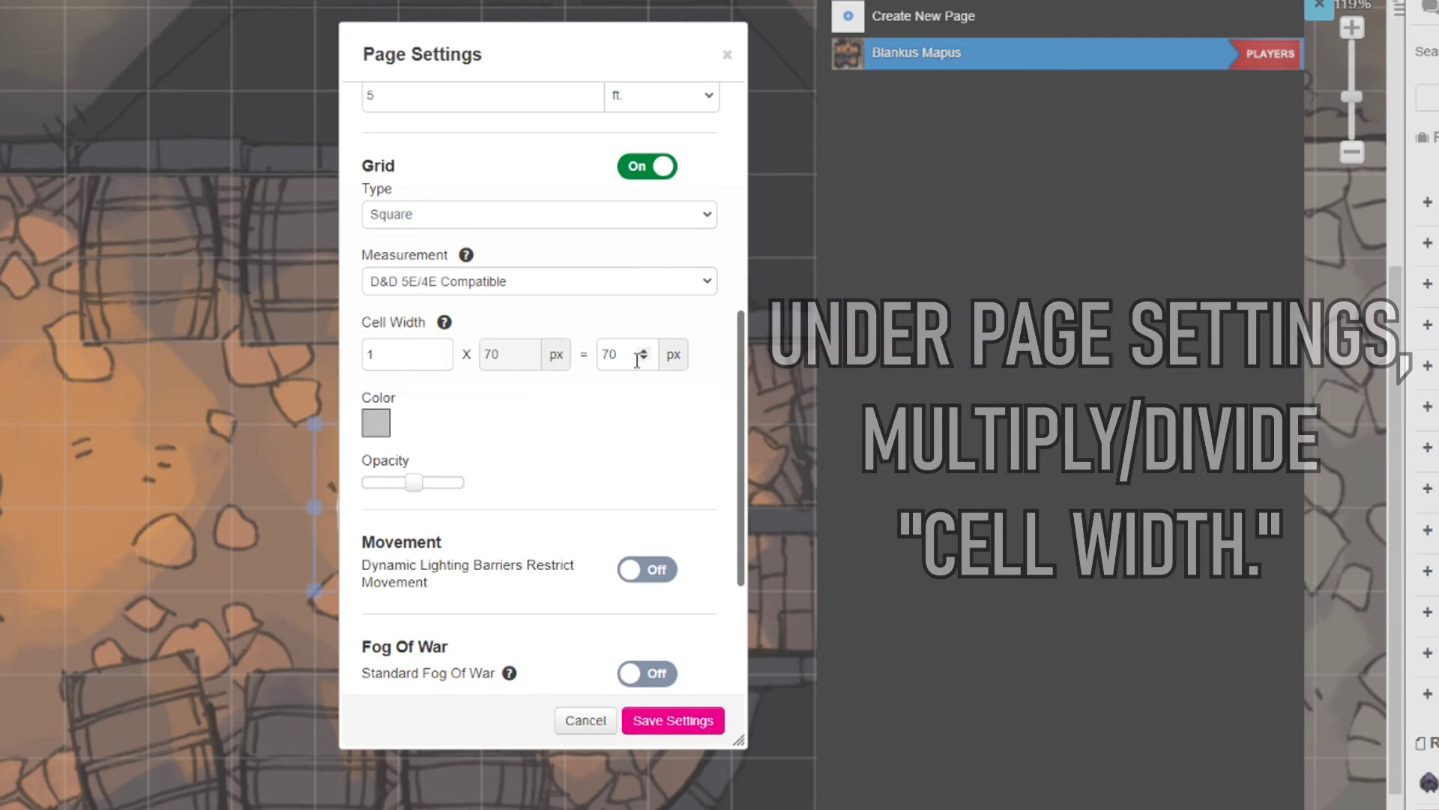
{"action": "type", "text": "140"}
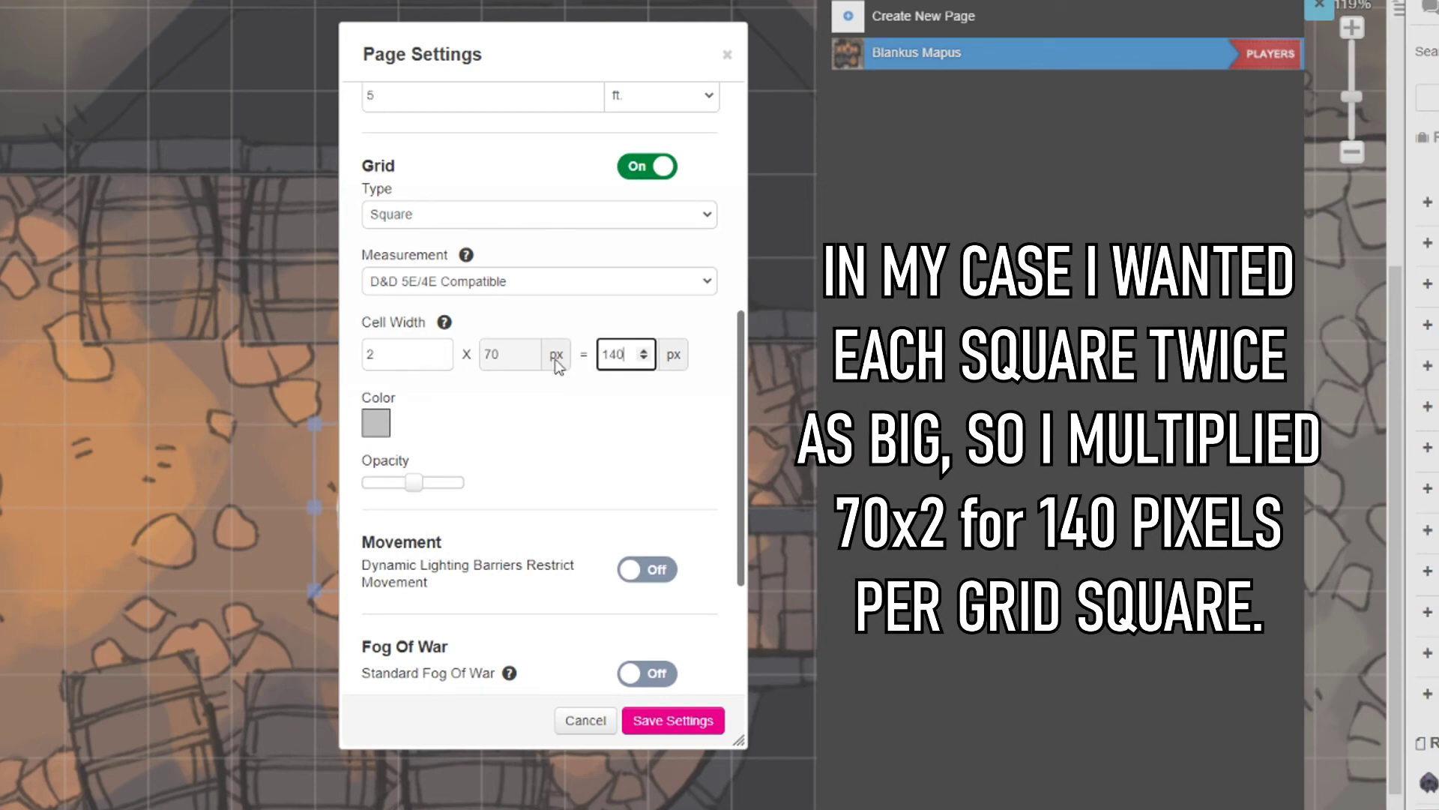
{"action": "left_click", "coordinate": [700, 727]}
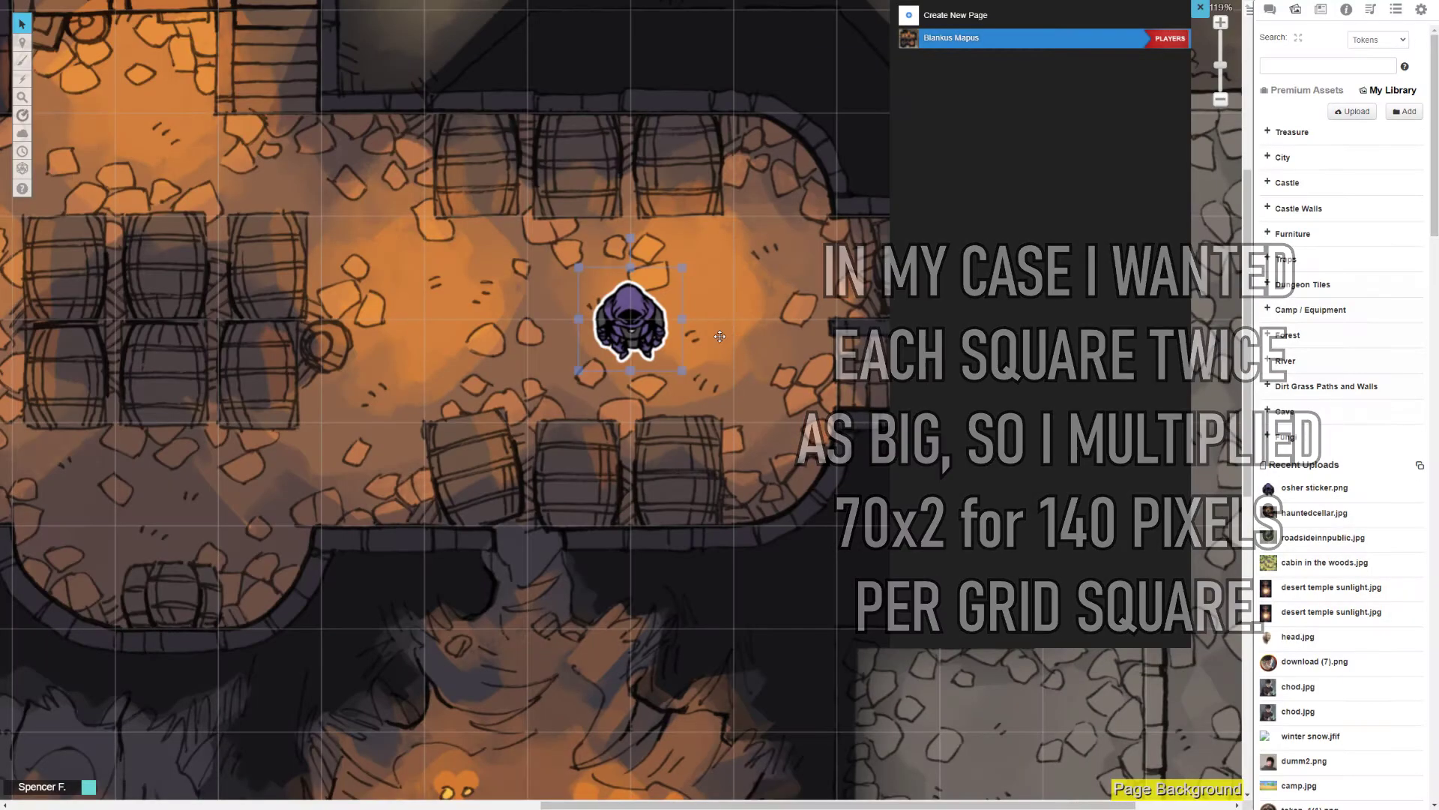